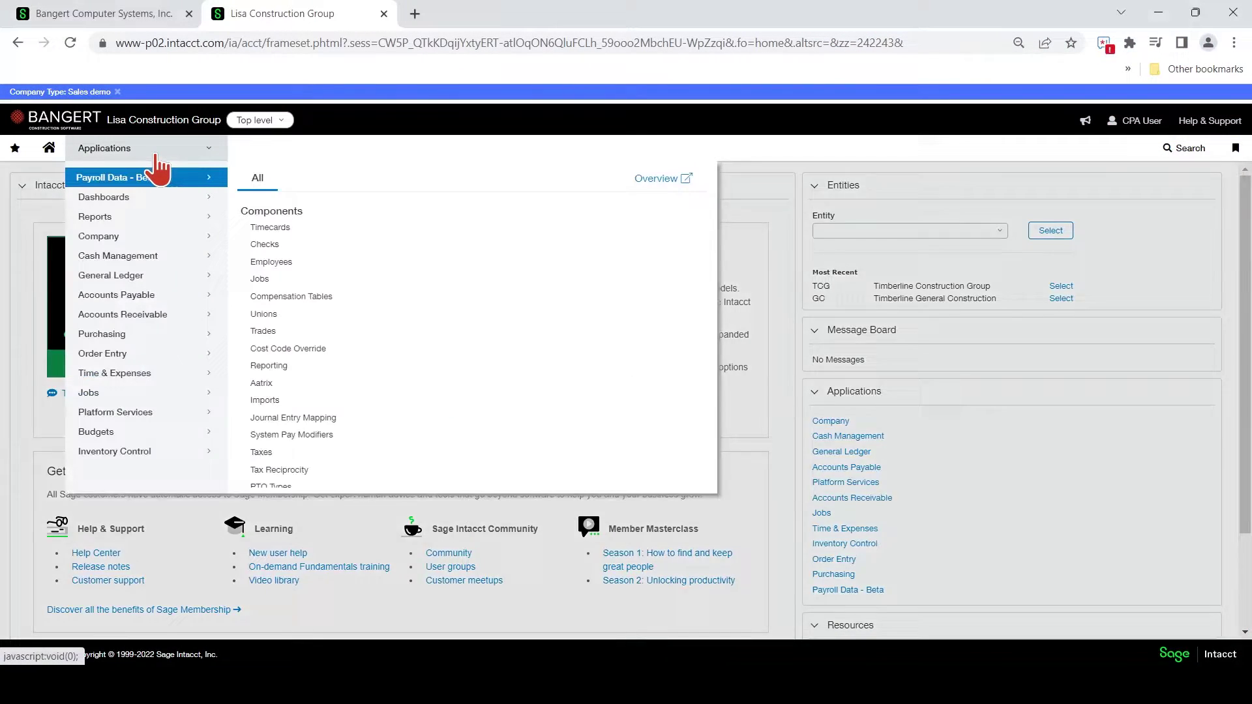
Expand the Jobs application's setup items to reach the job estimate Types list
left_click(132, 404)
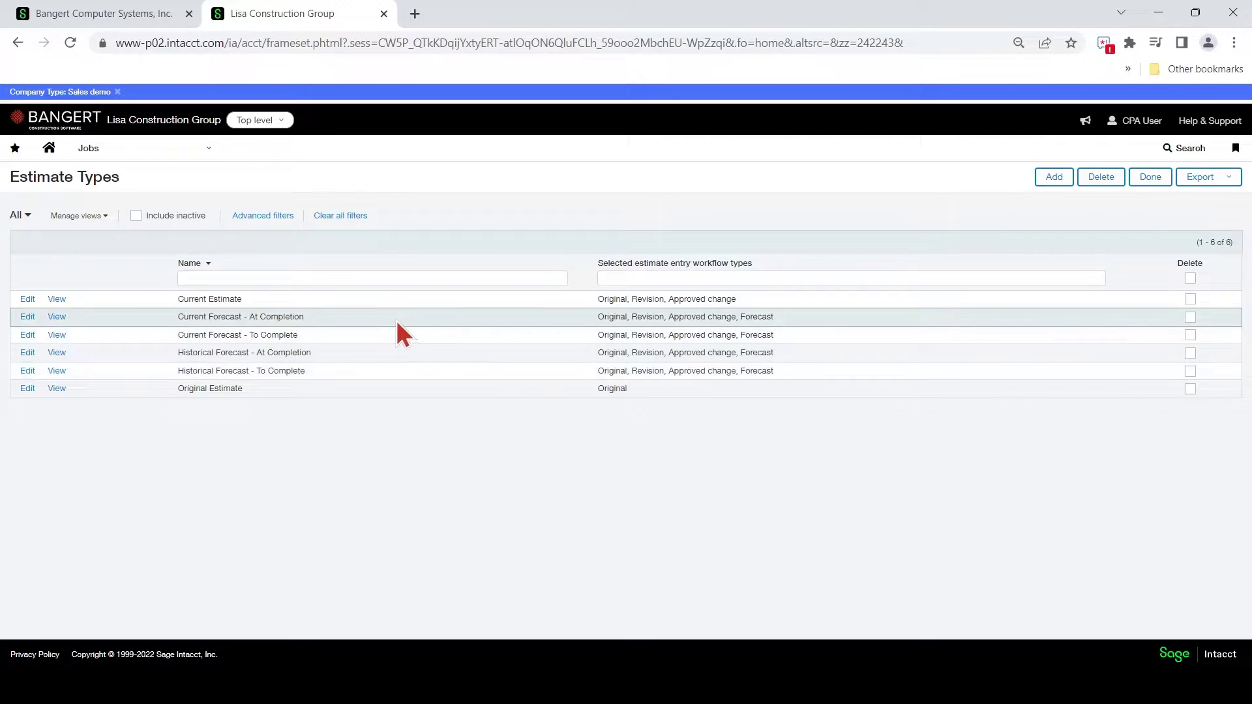
Filter the Estimate Types list by name before adding a new type
left_click(279, 277)
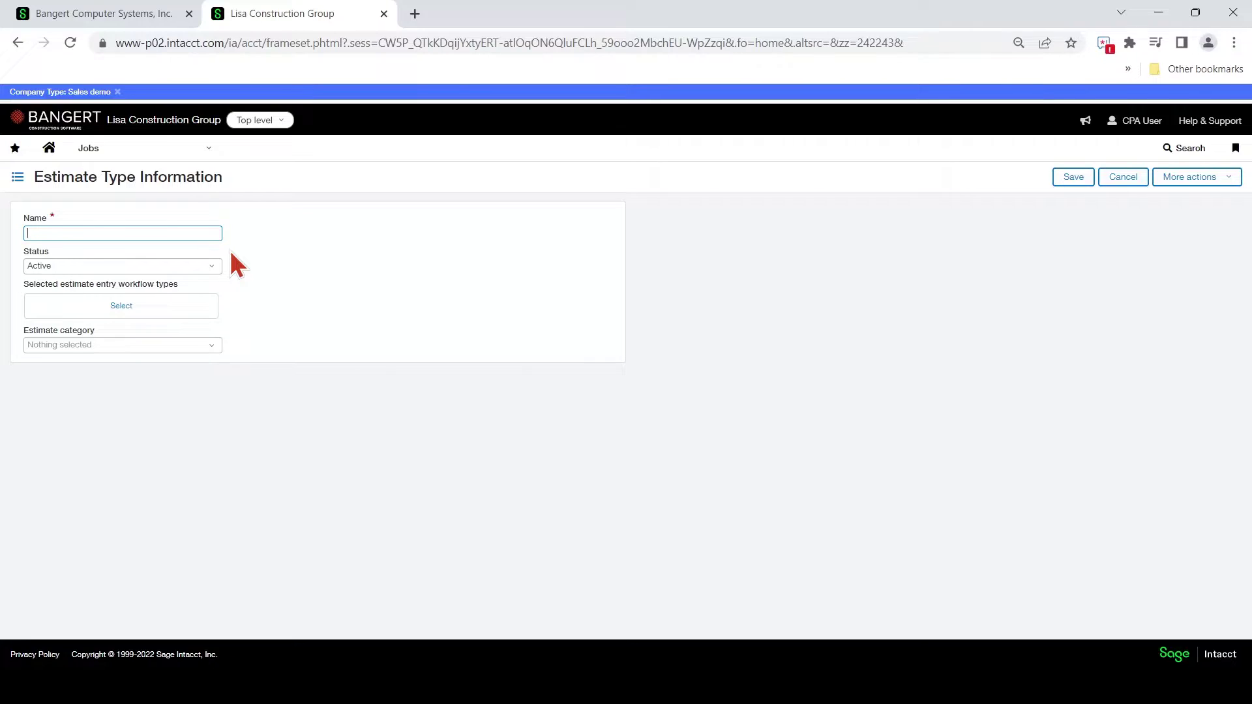
type("Original E")
type("stiamte")
Name the type 'Original Estimate post Buyout' and assign the Original and Other workflow types
key("BackSpace")
key("BackSpace")
key("BackSpace")
key("BackSpace")
key("BackSpace")
type("imate")
type("post")
type("co")
key("BackSpace")
key("BackSpace")
type("Buyou")
type("t")
left_click(142, 309)
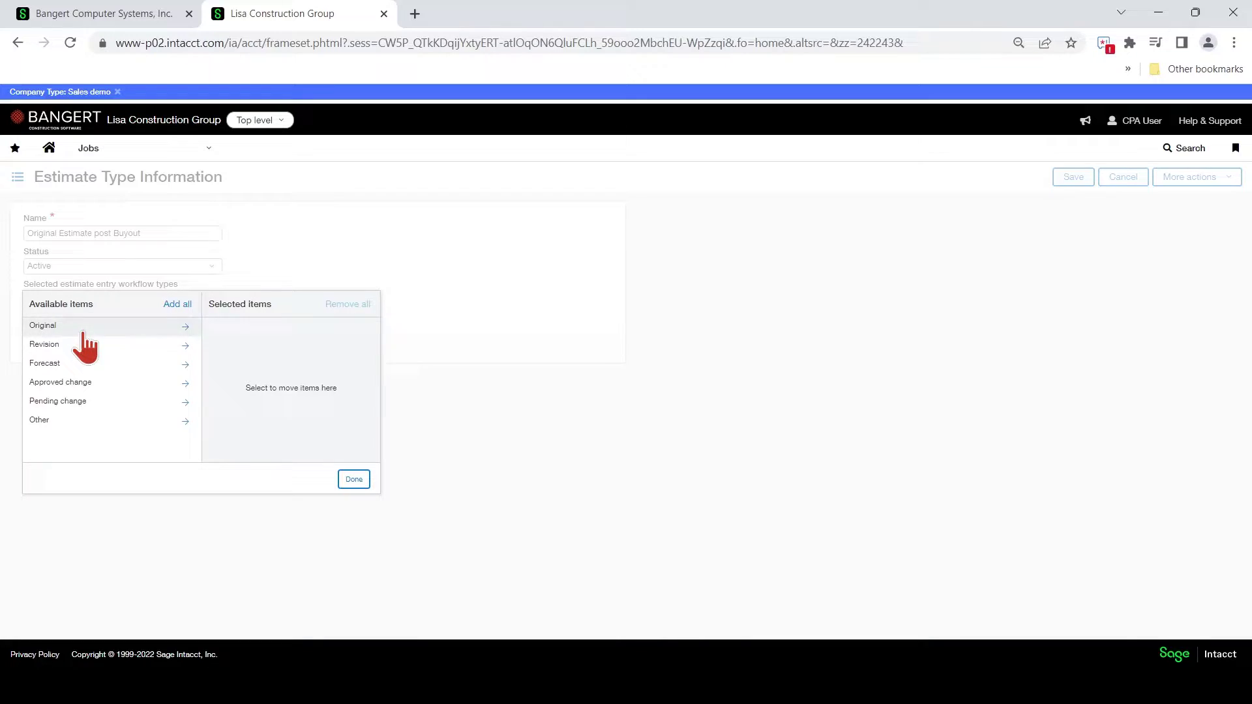
left_click(79, 328)
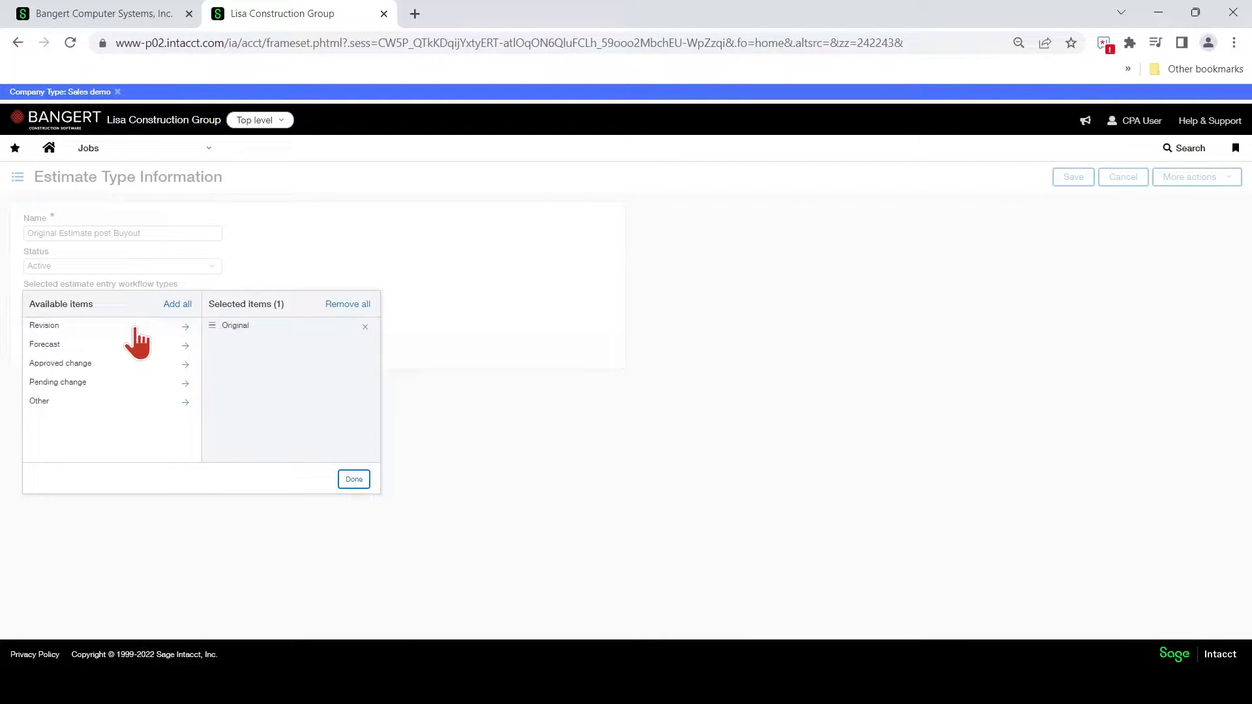
mouse_move(107, 344)
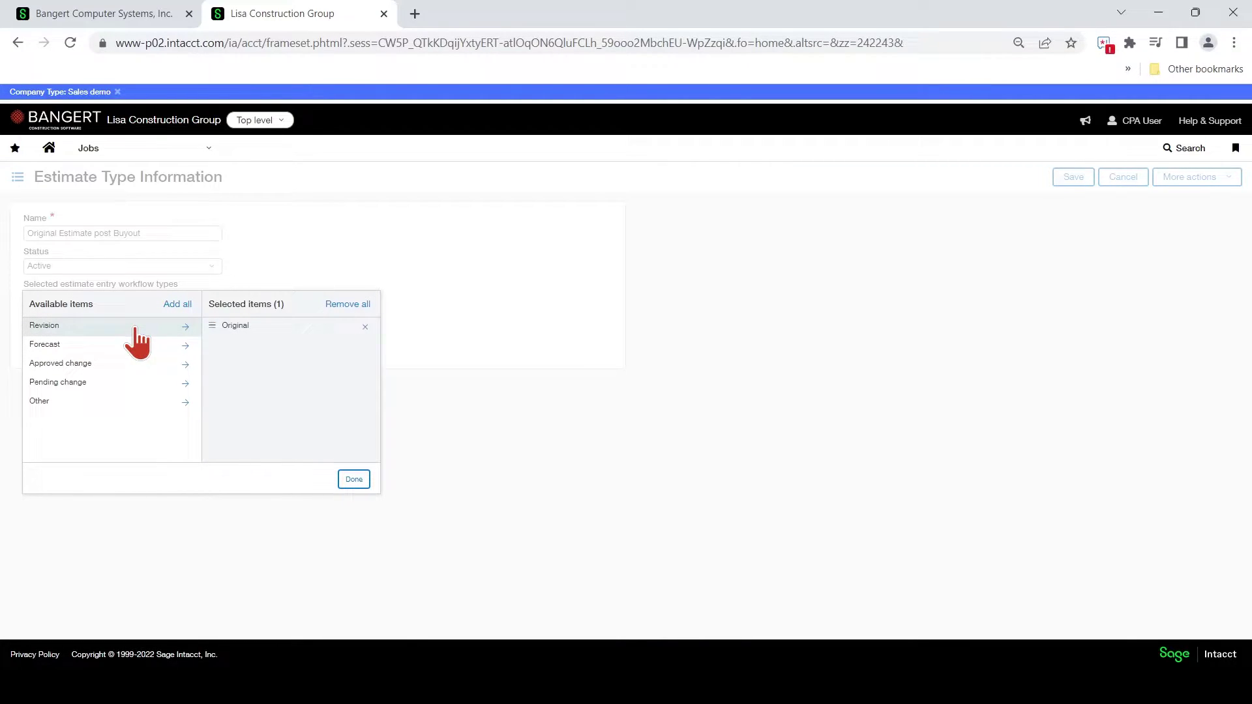
left_click(46, 404)
left_click(354, 479)
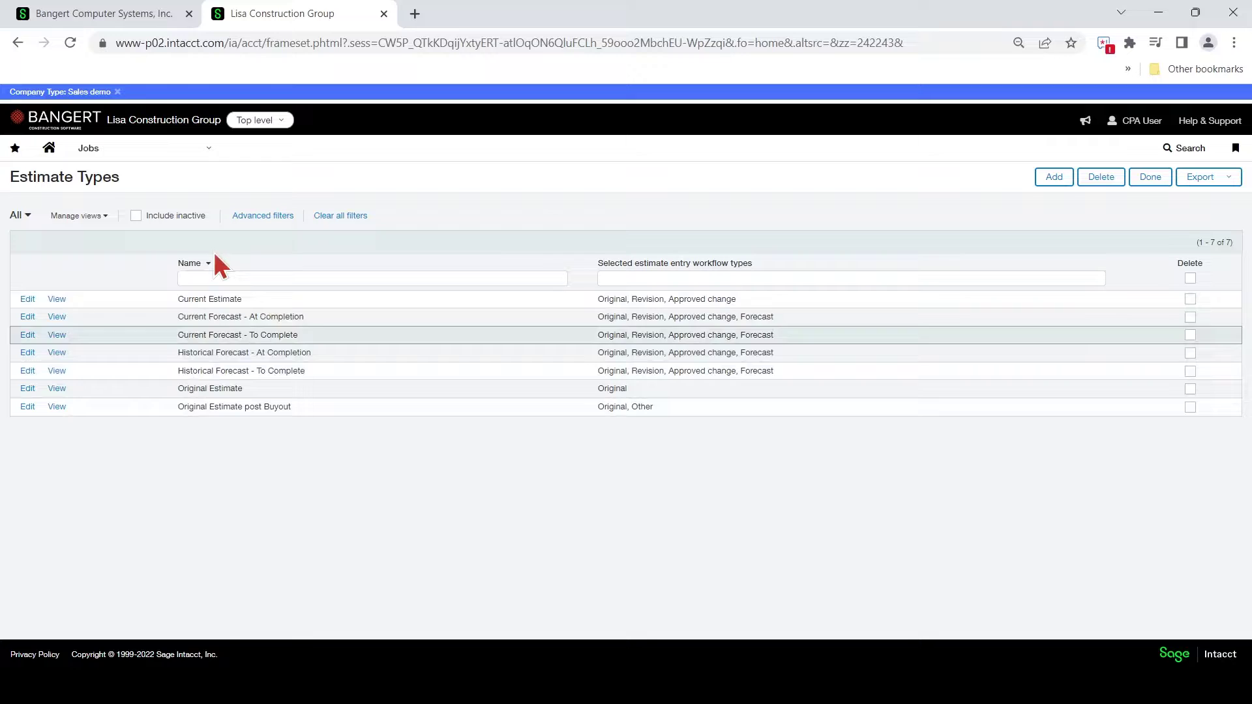
Go from the Jobs menu to the Job Estimates list
left_click(112, 160)
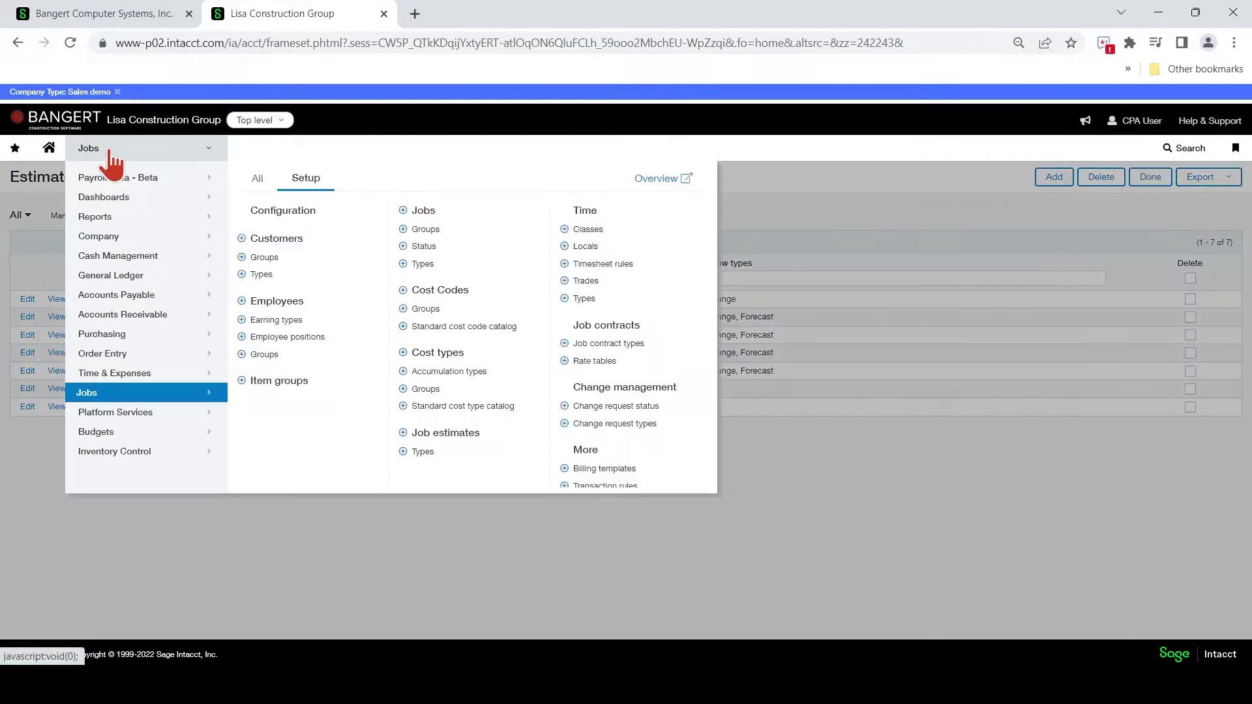
left_click(446, 432)
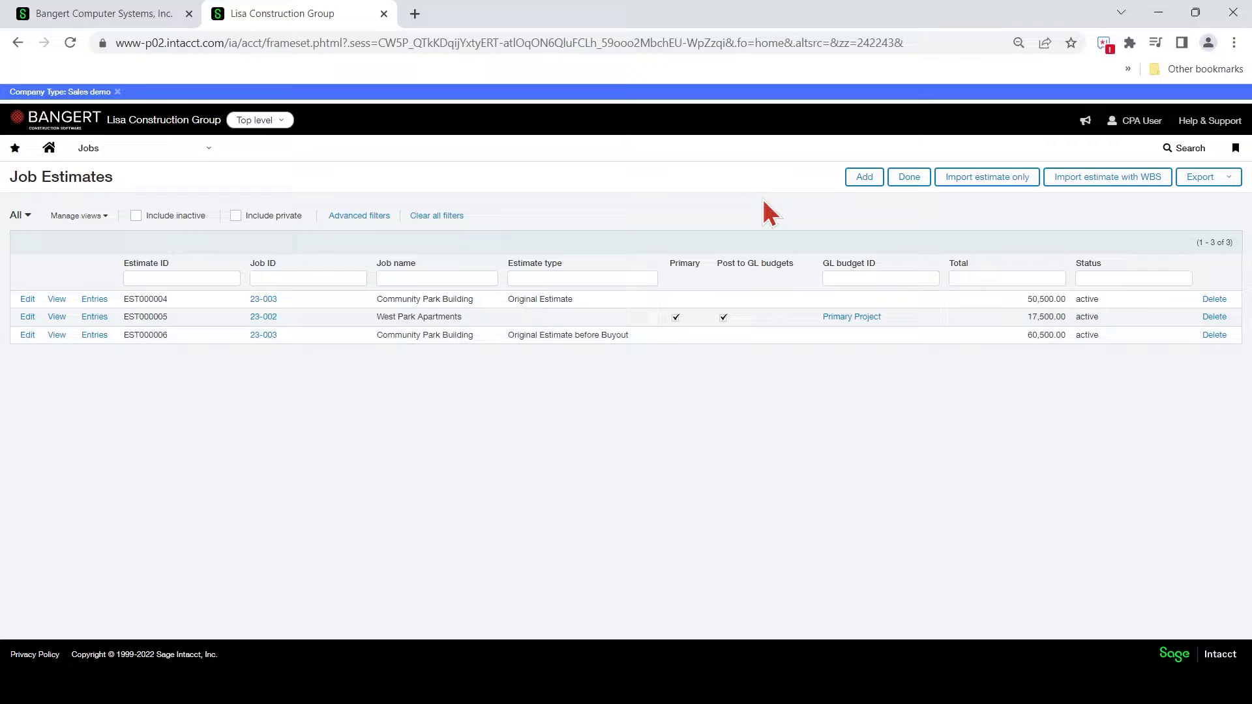
Add a job estimate for job 23-003 Community Park Building and start its description
left_click(862, 184)
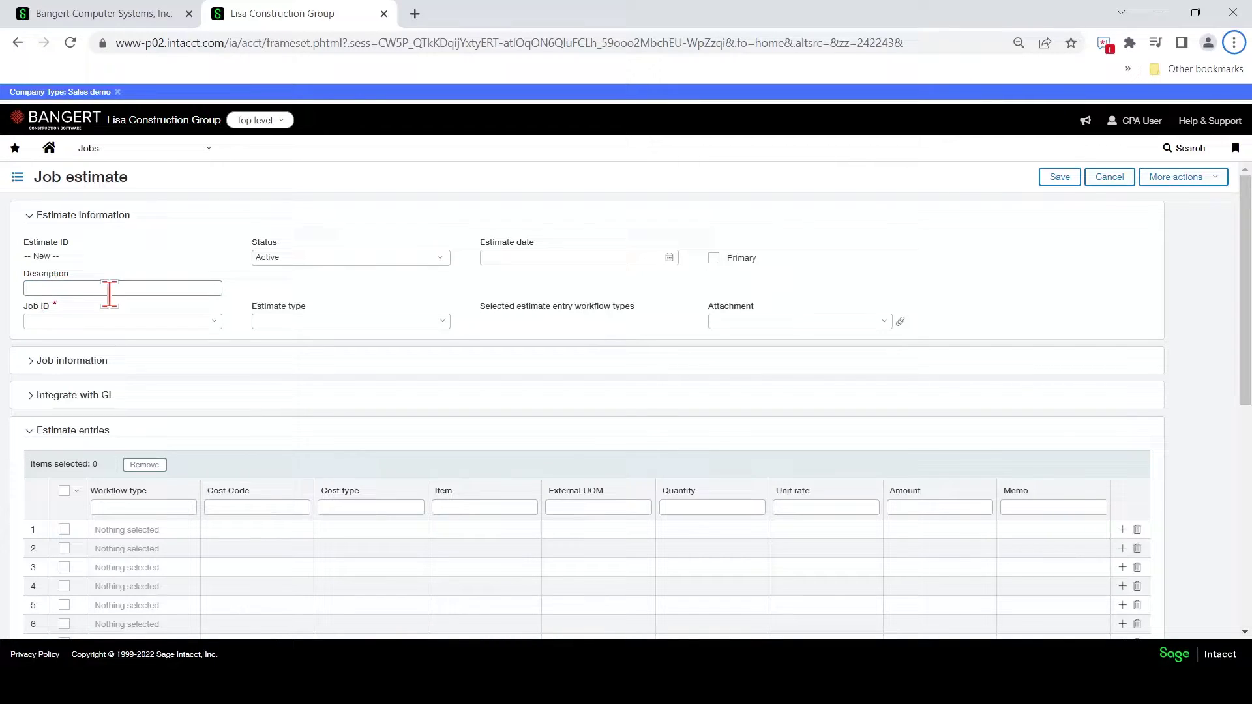
left_click(215, 322)
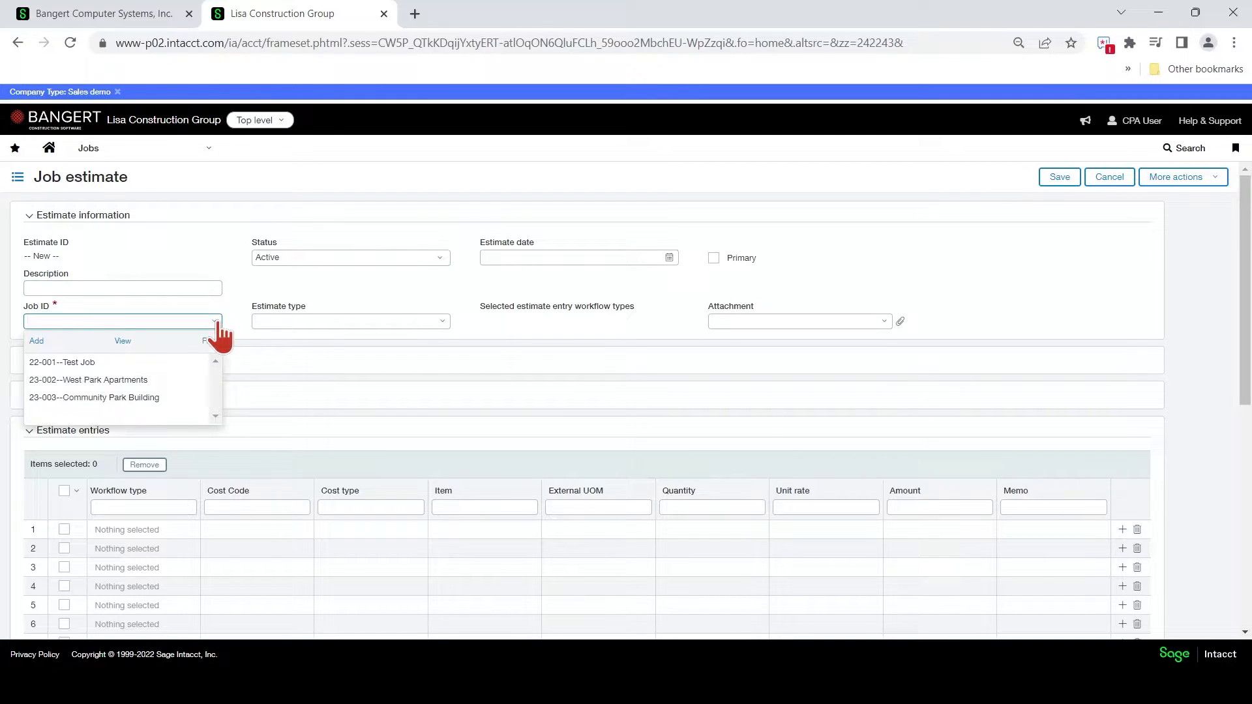
left_click(117, 397)
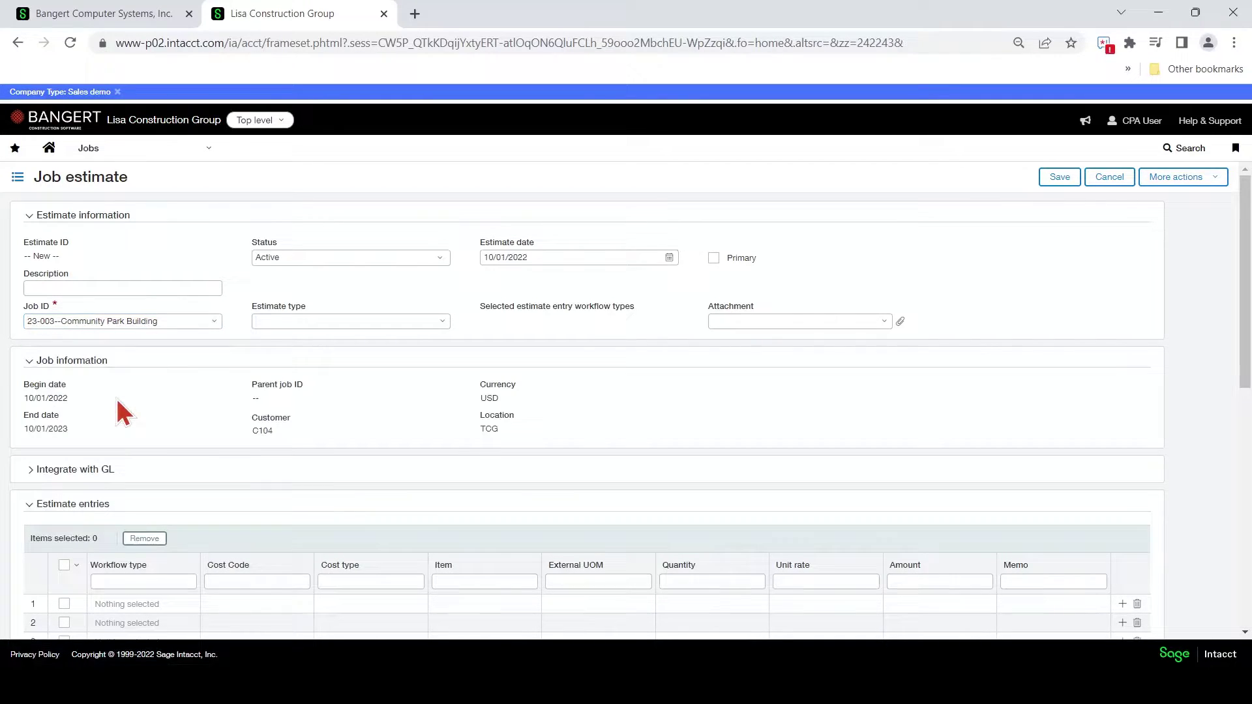
left_click(105, 288)
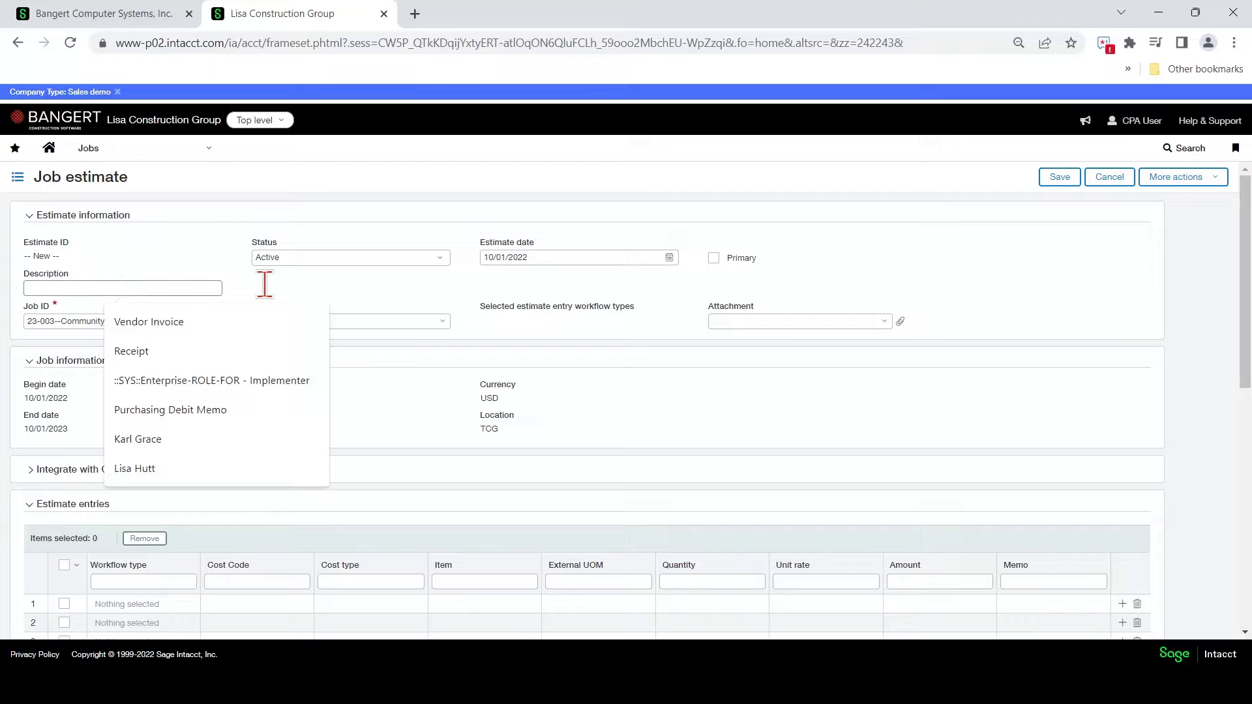
type("C")
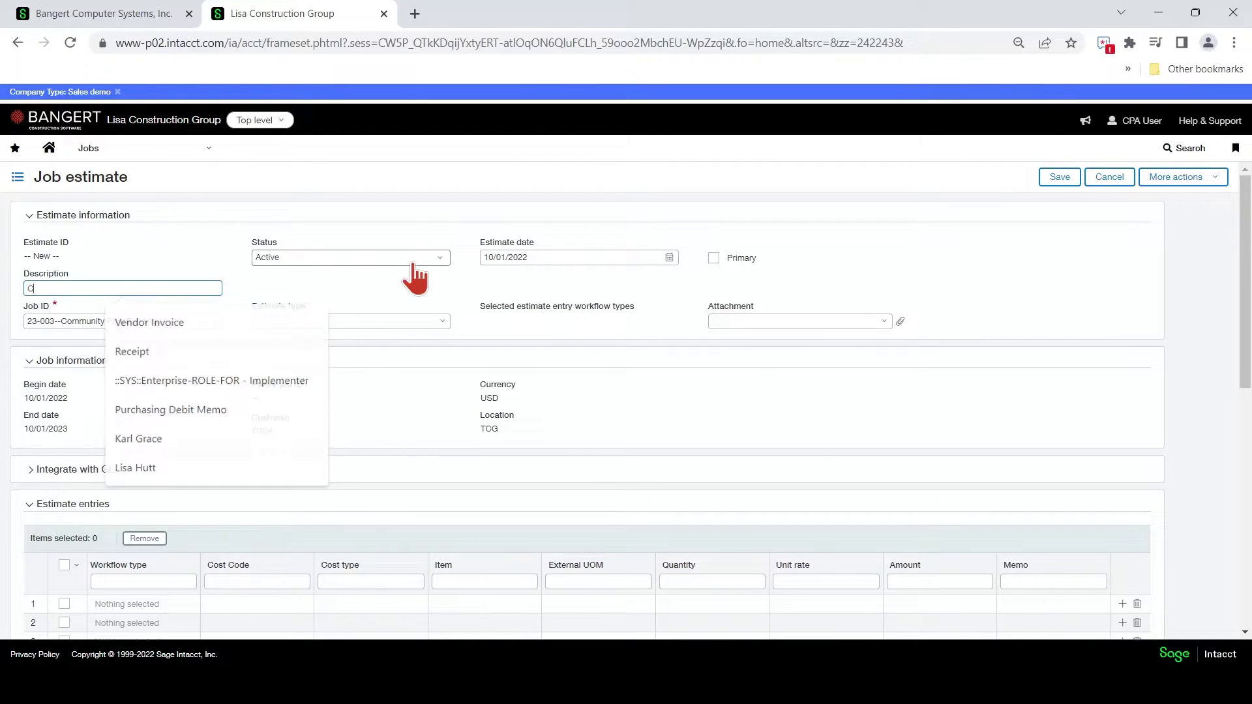
type("ommunit")
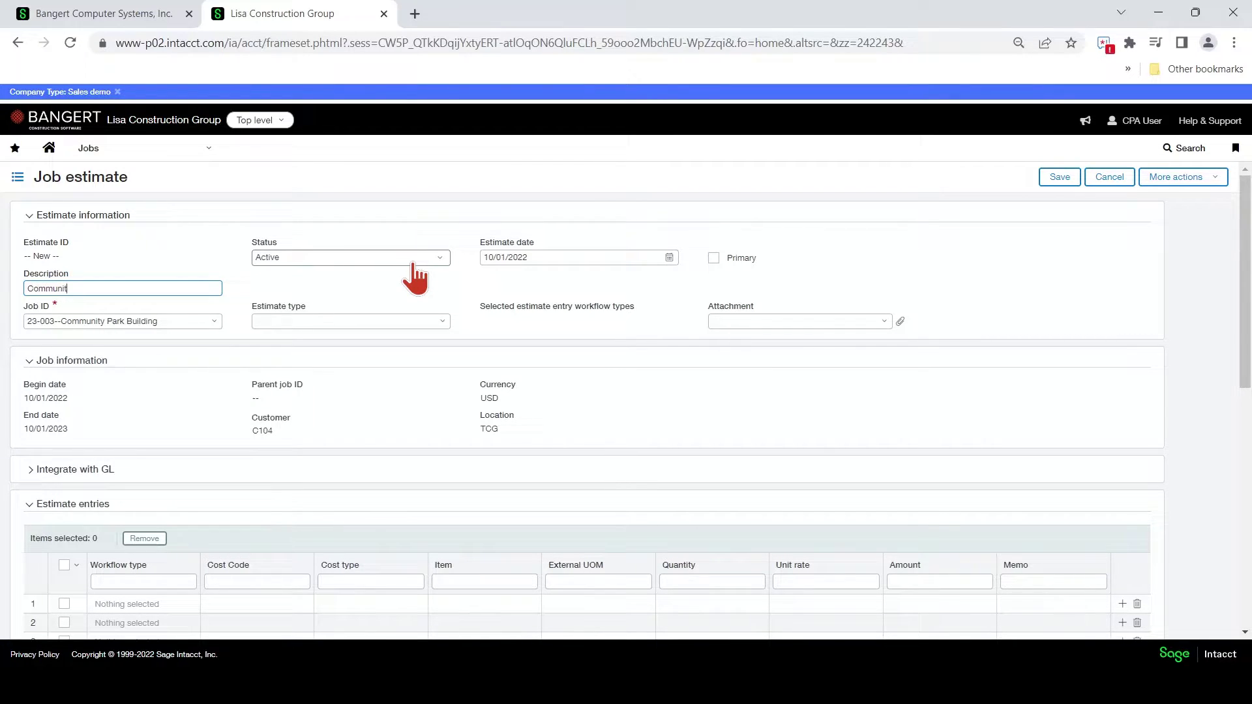
type("y Park ")
type("Building")
type("B")
type("Oir")
type("iginal")
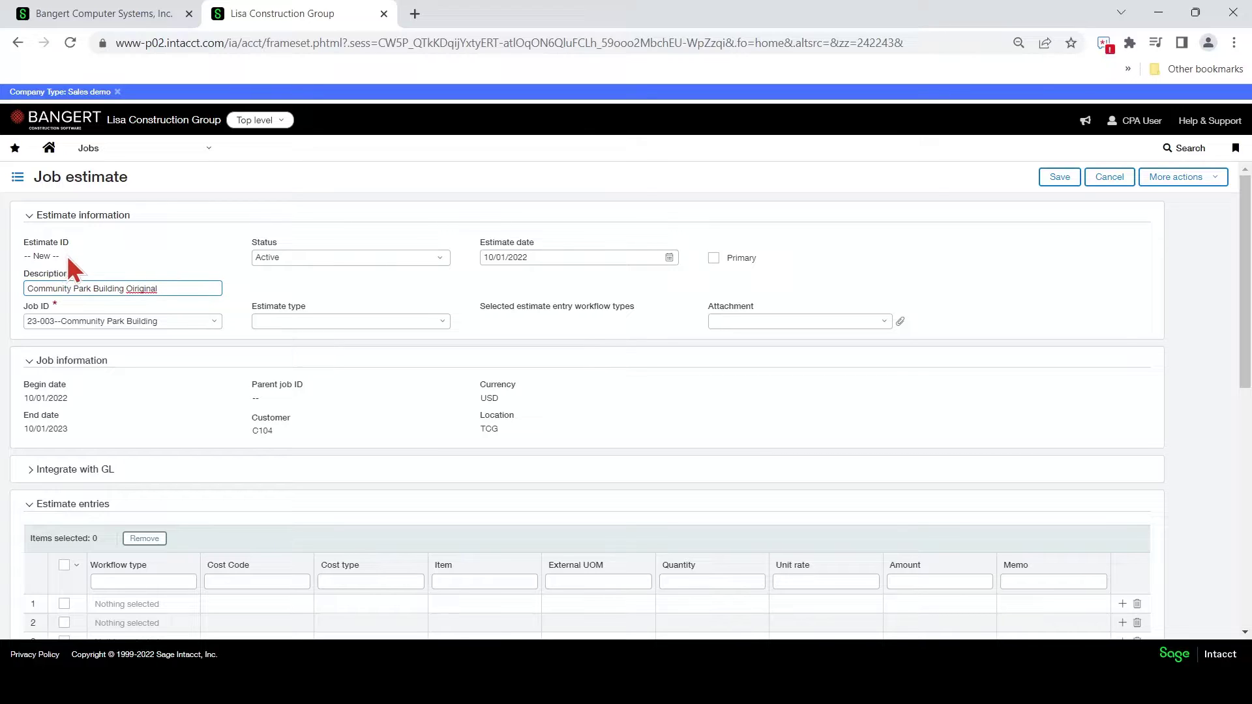
Set the estimate type to Original Estimate and check the 10/01/2022 estimate date
mouse_move(351, 321)
left_click(441, 336)
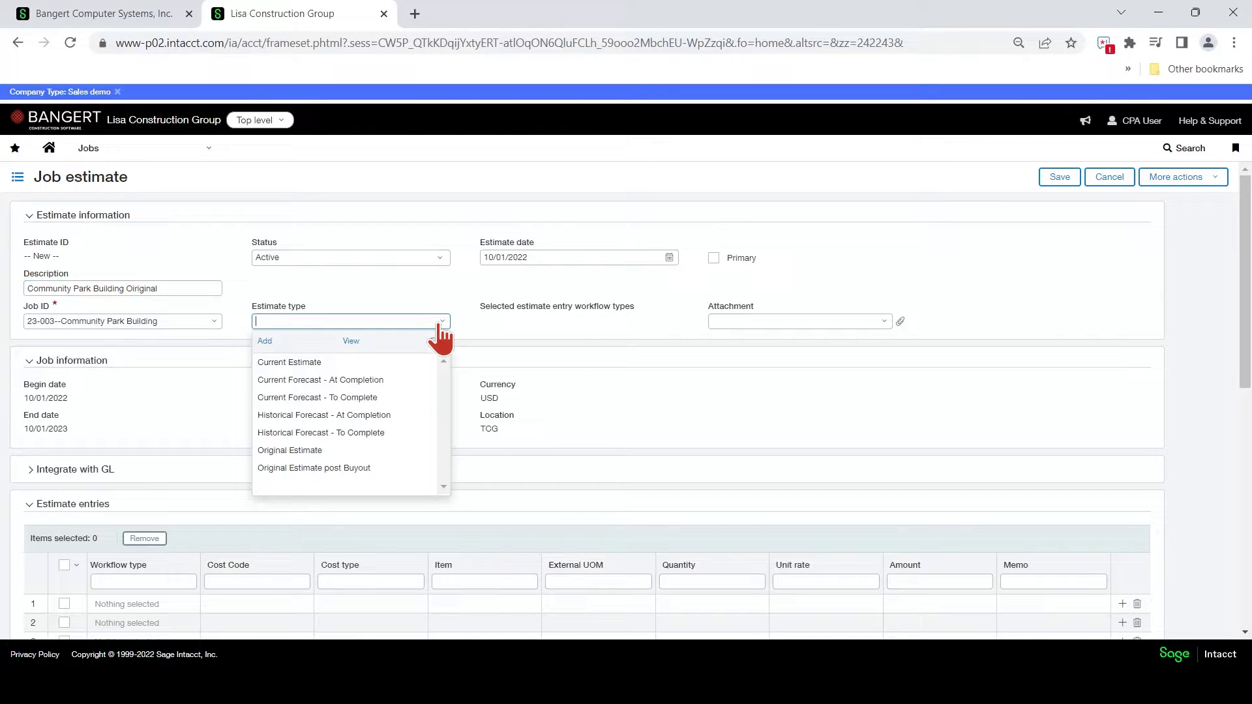
left_click(369, 450)
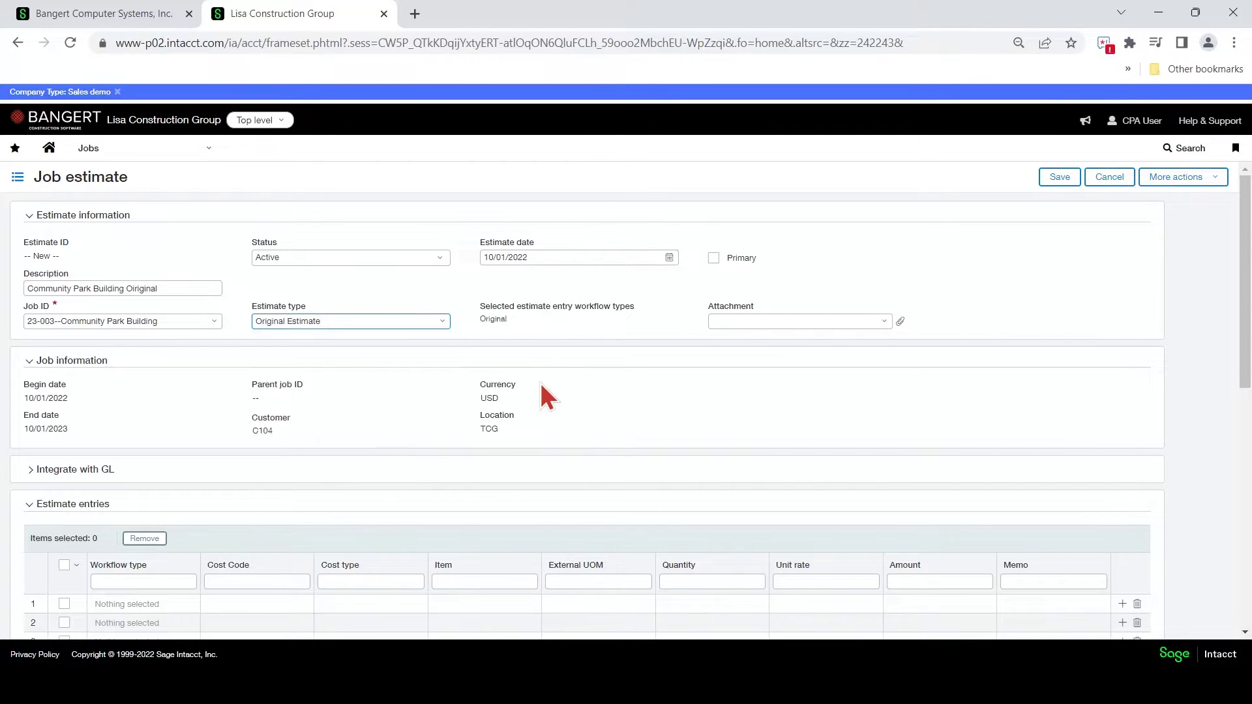
left_click(586, 258)
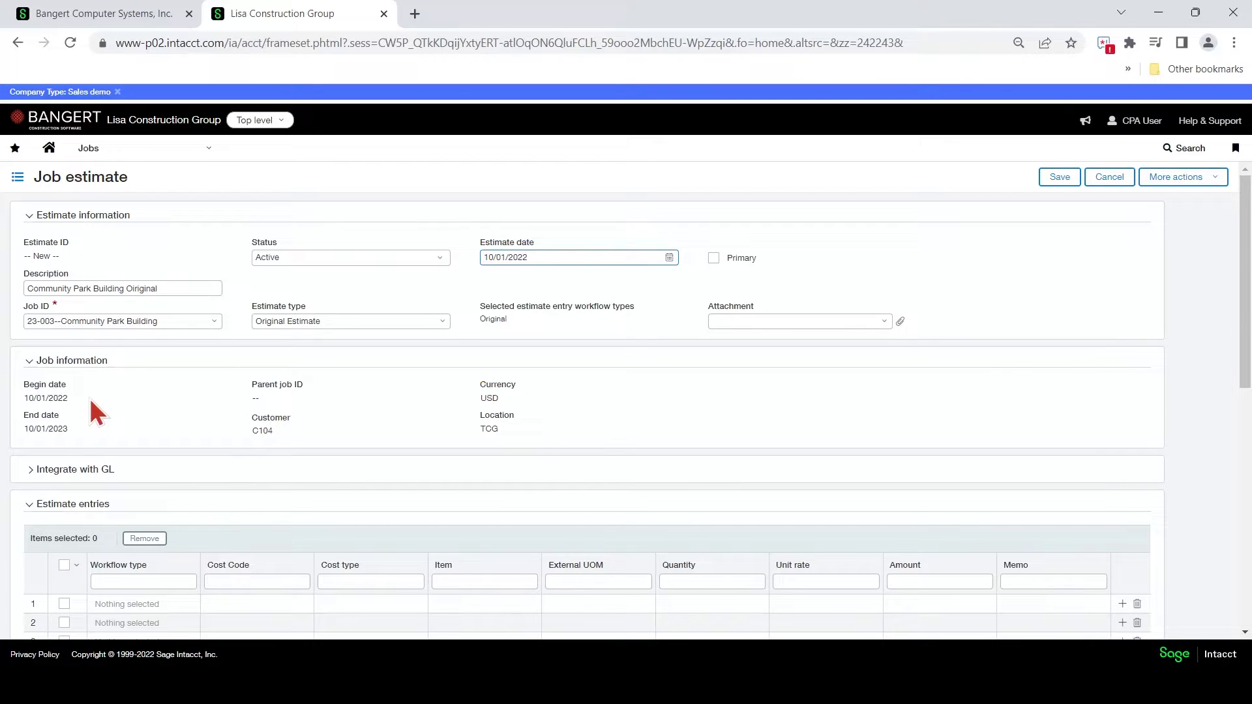
scroll(125, 476, "down", 2)
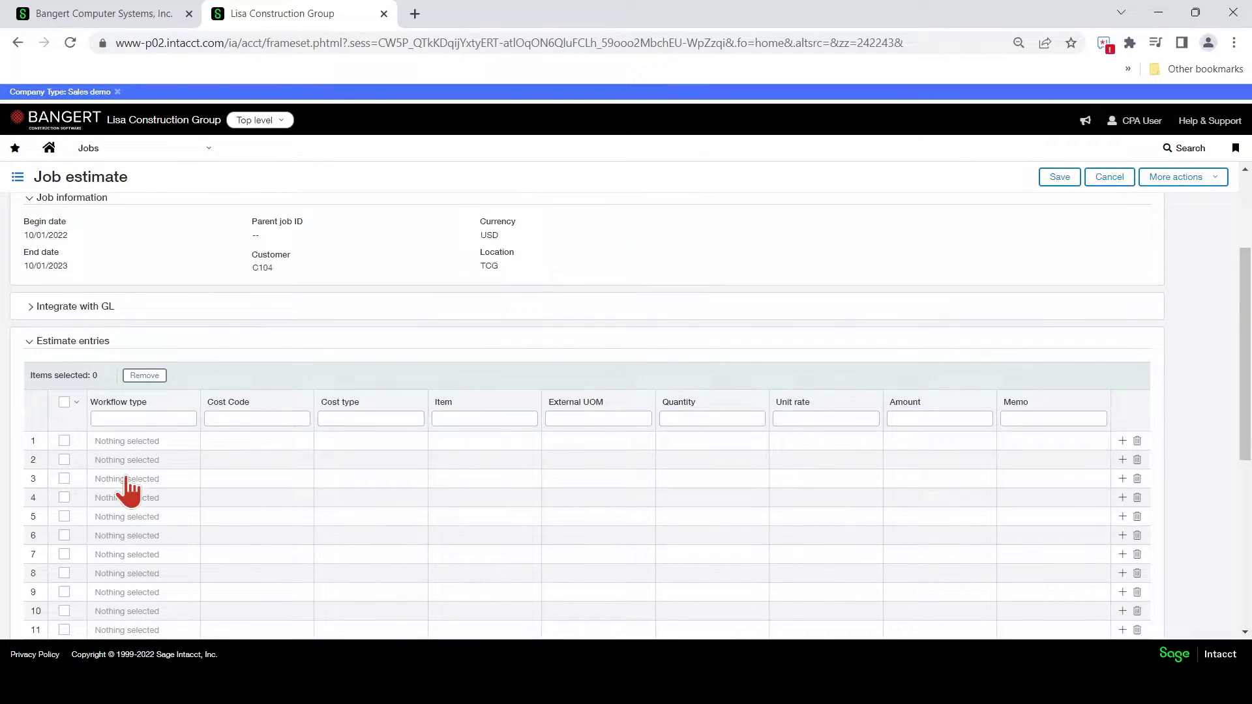
scroll(127, 489, "down", 2)
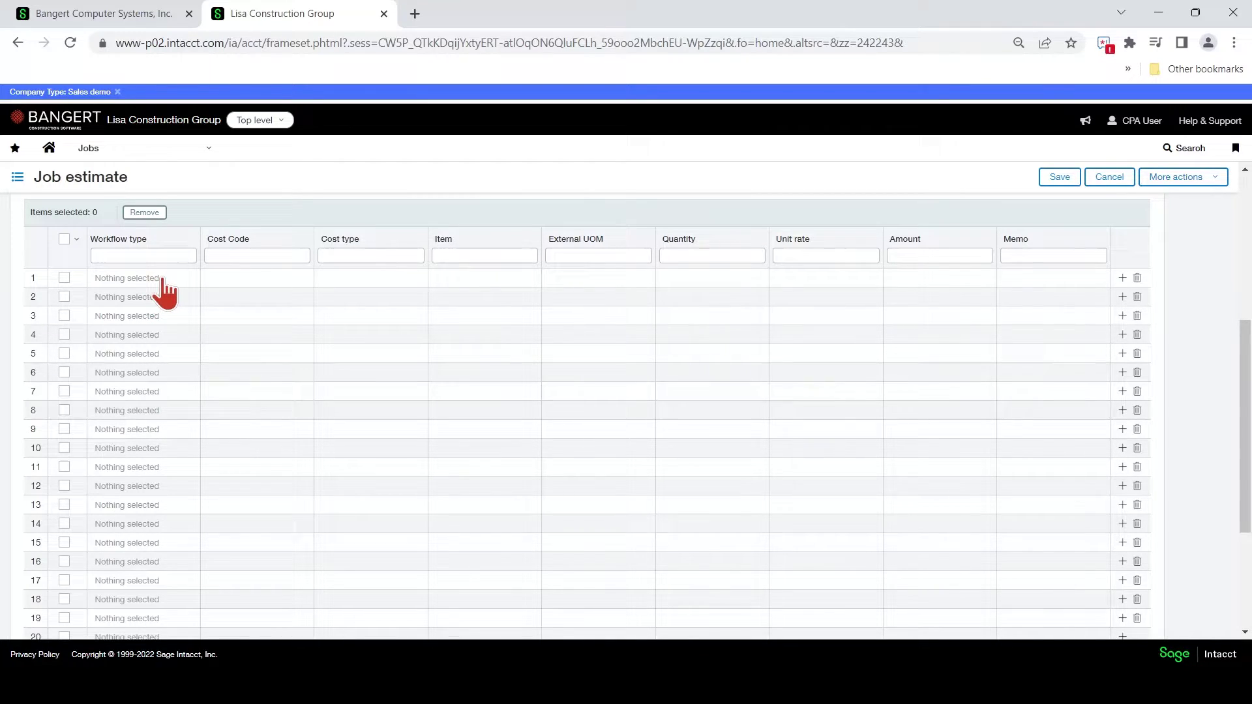
Fill row 1 with Original workflow, cost code G03-110, LAB--Labor cost type and 25,000.00
left_click(148, 278)
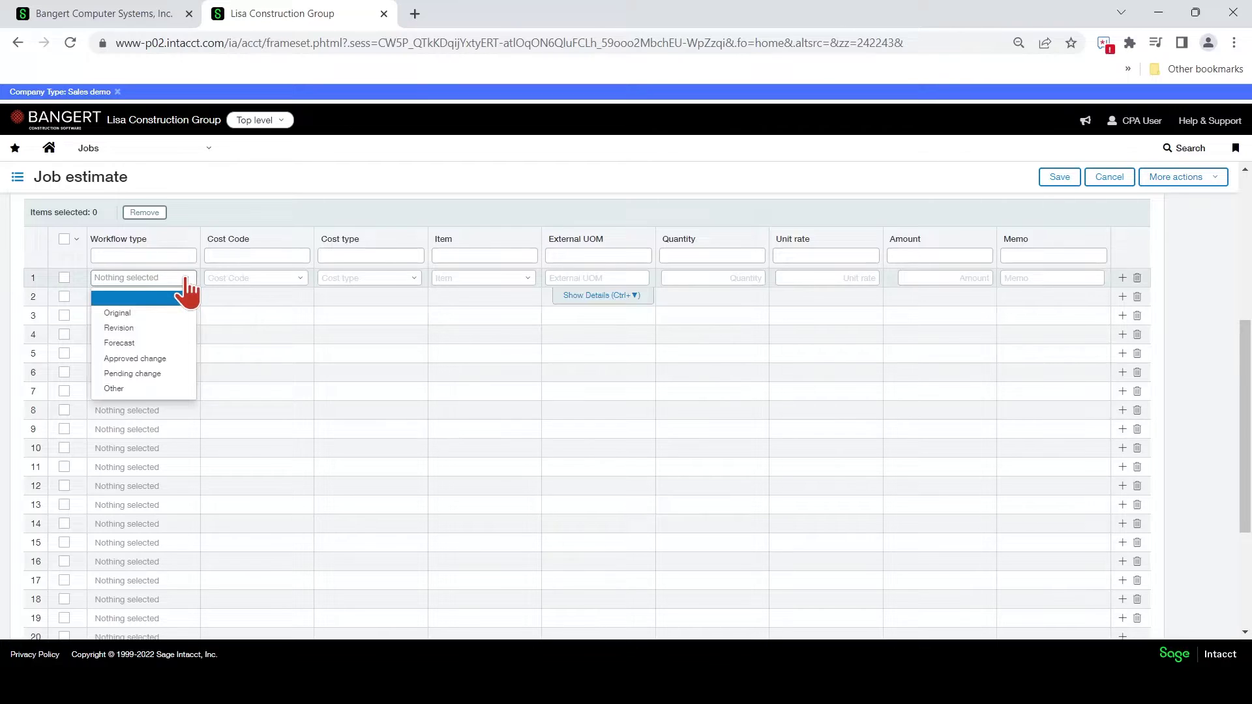
left_click(137, 313)
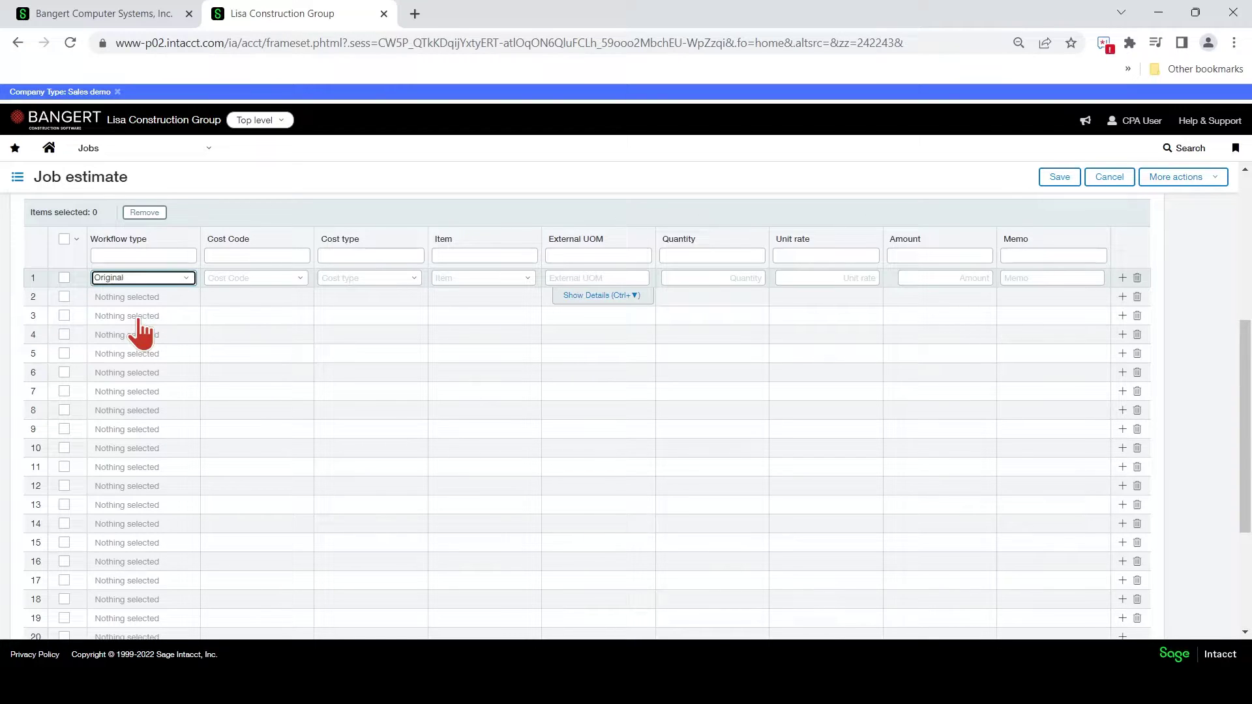
left_click(294, 286)
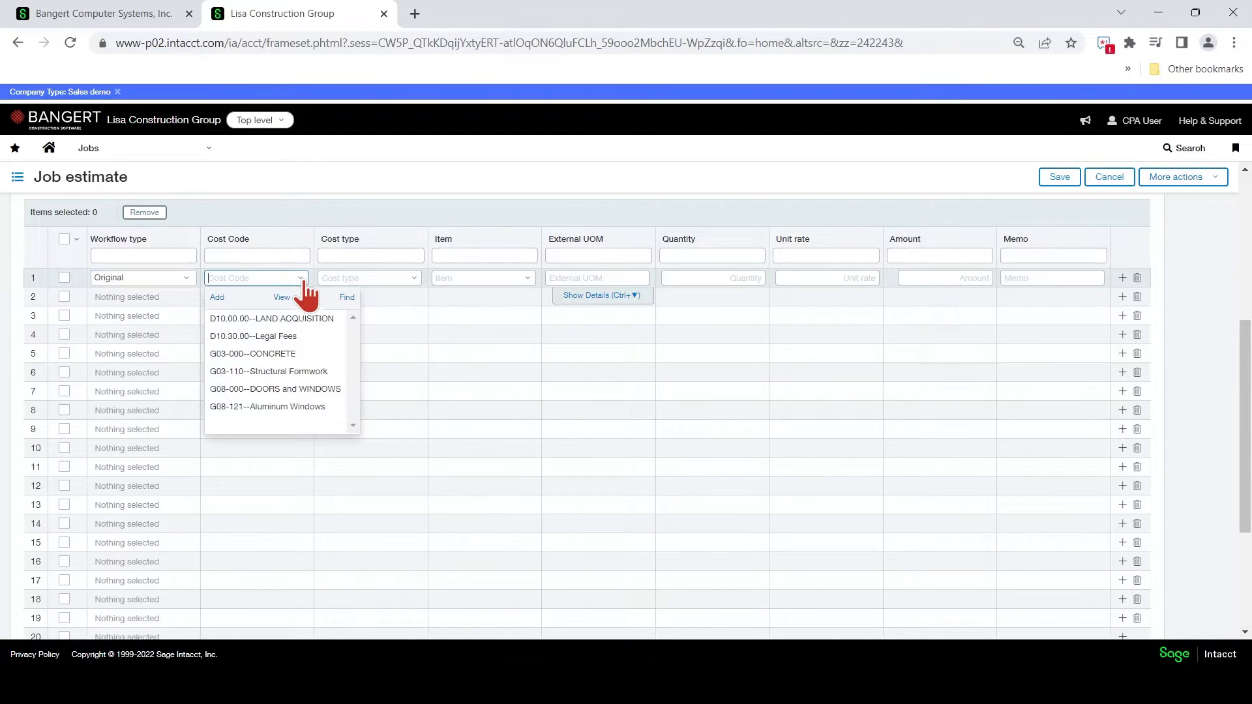
left_click(302, 372)
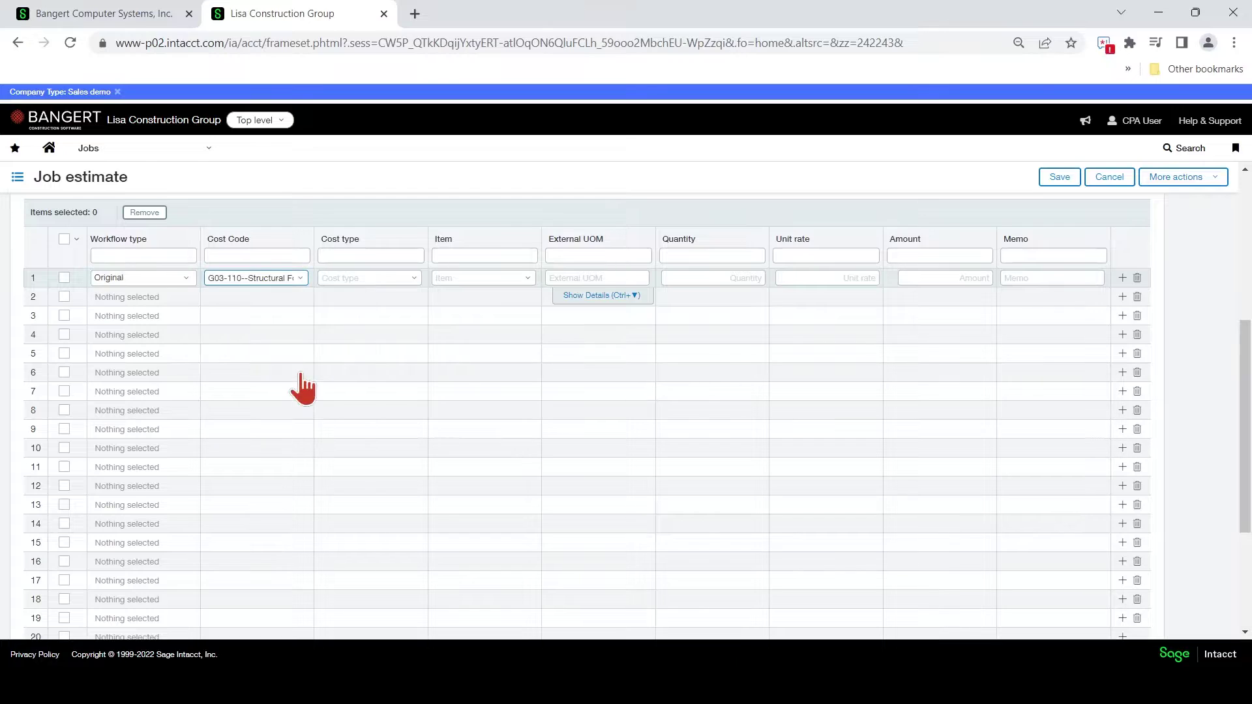
left_click(414, 278)
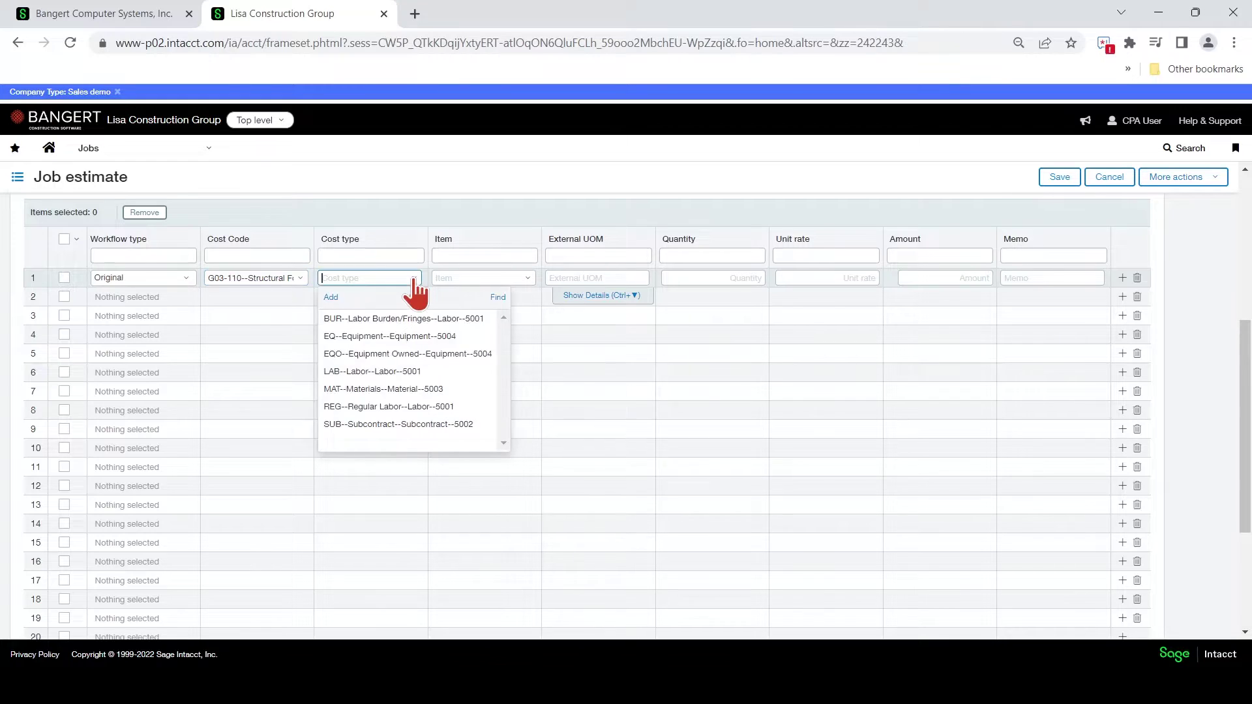
left_click(417, 377)
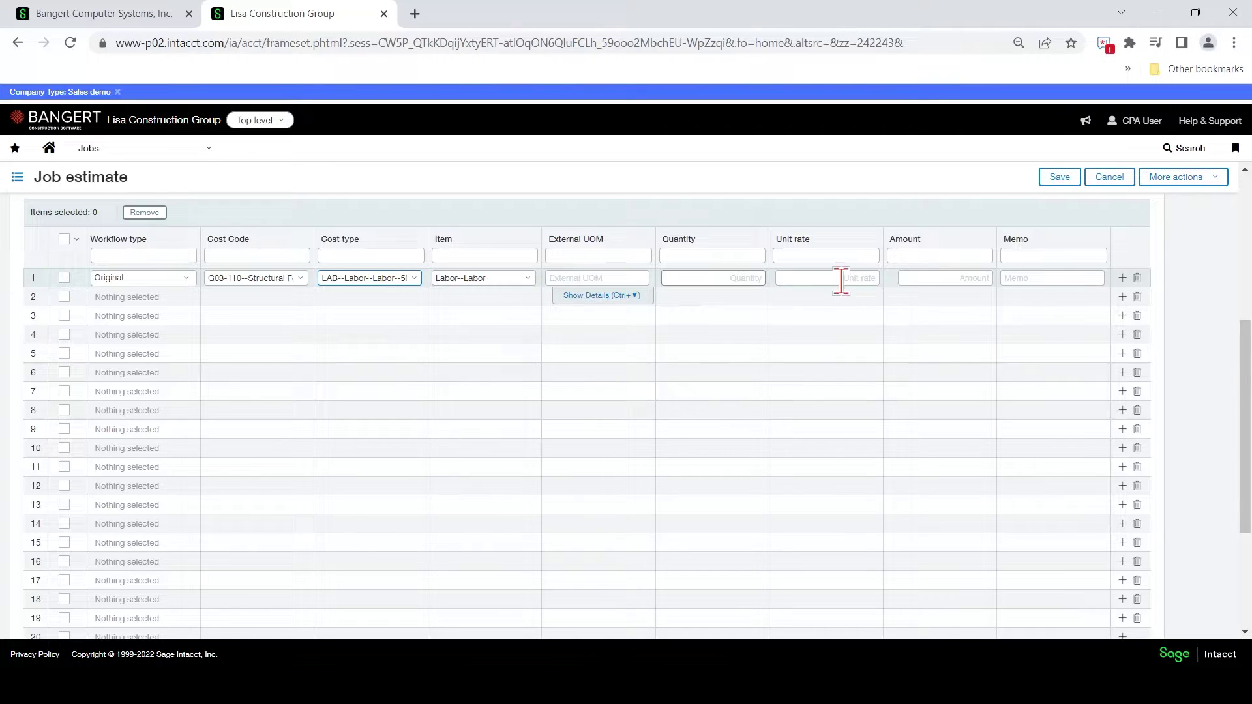
left_click(979, 279)
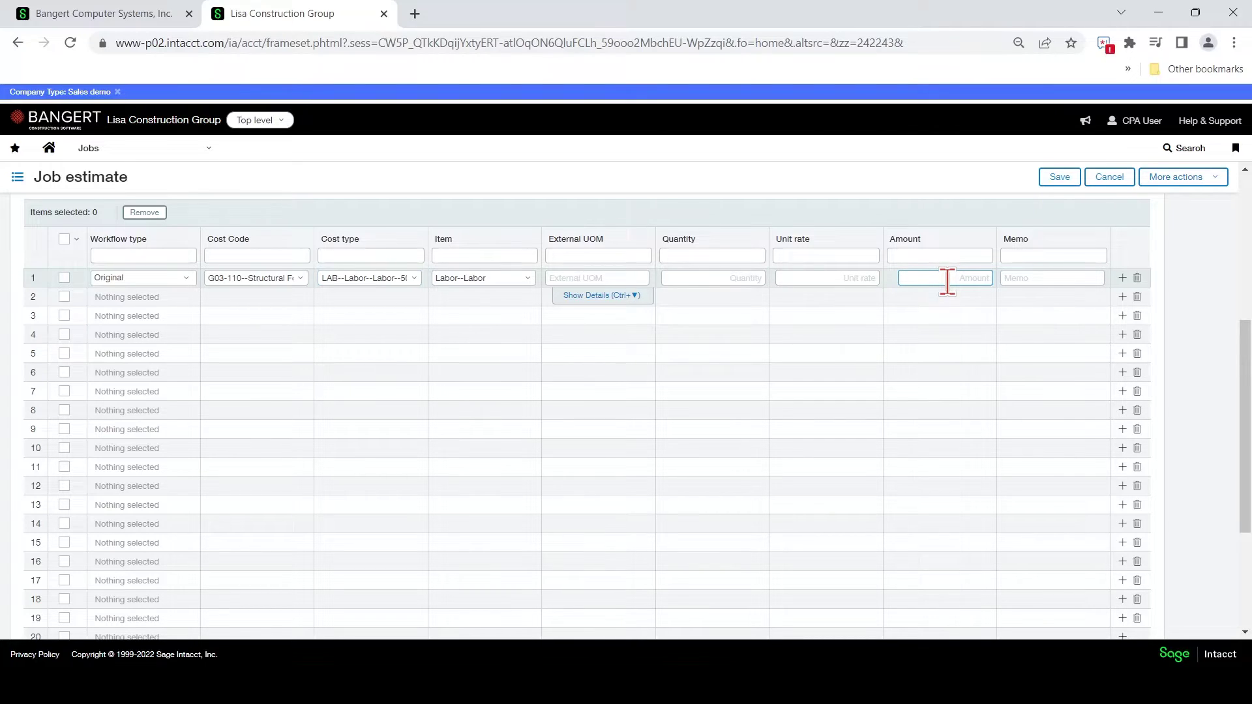
type("25000")
key("Tab")
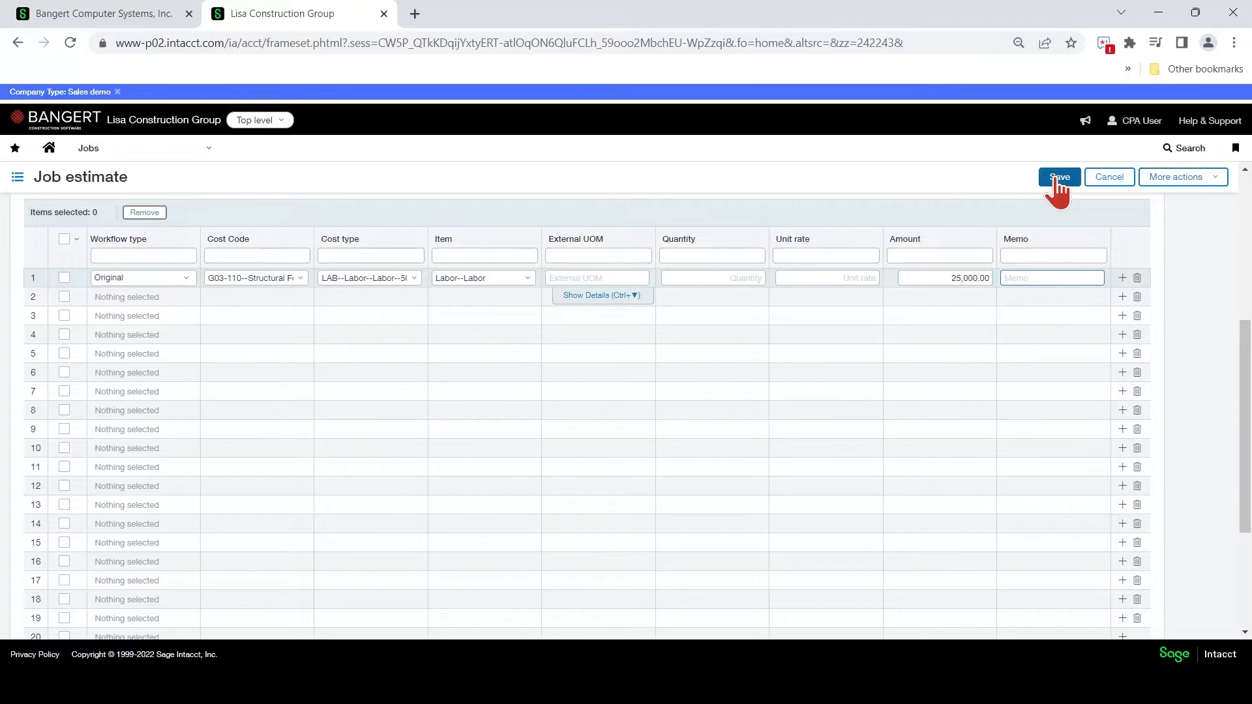
scroll(1028, 251, "up", 3)
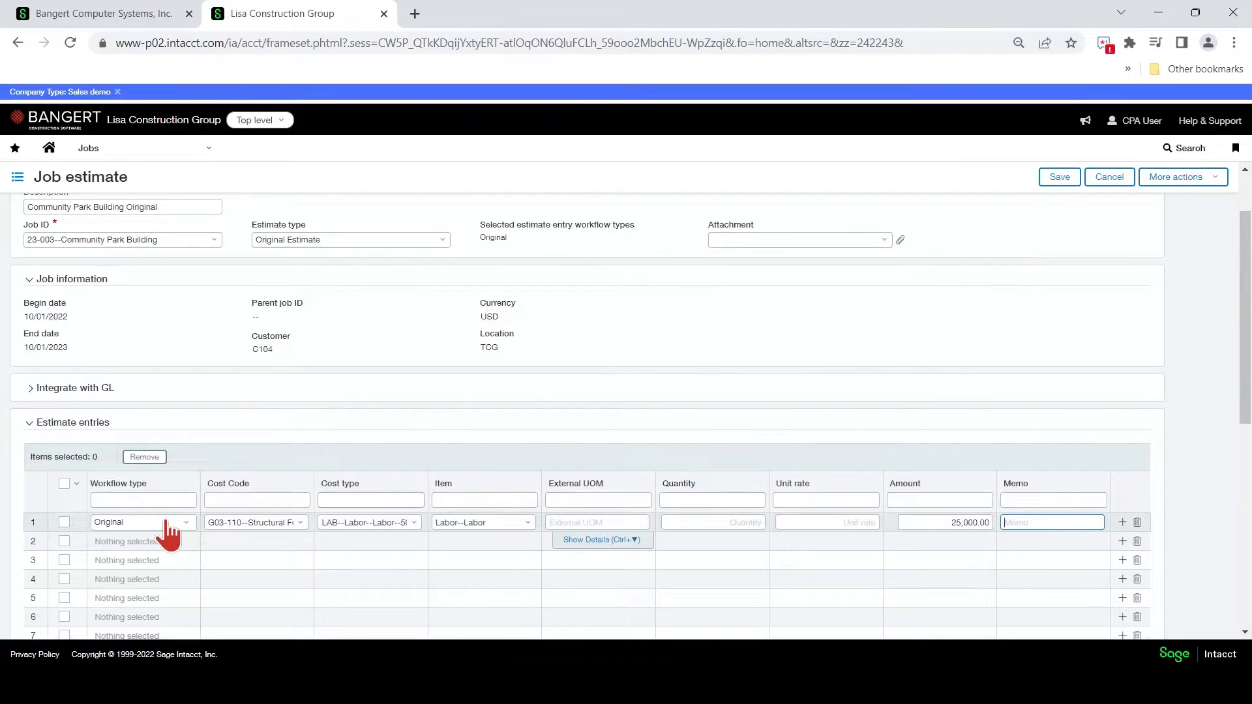
Save the Community Park Building estimate as EST000007, totaling 25,000.00
left_click(130, 544)
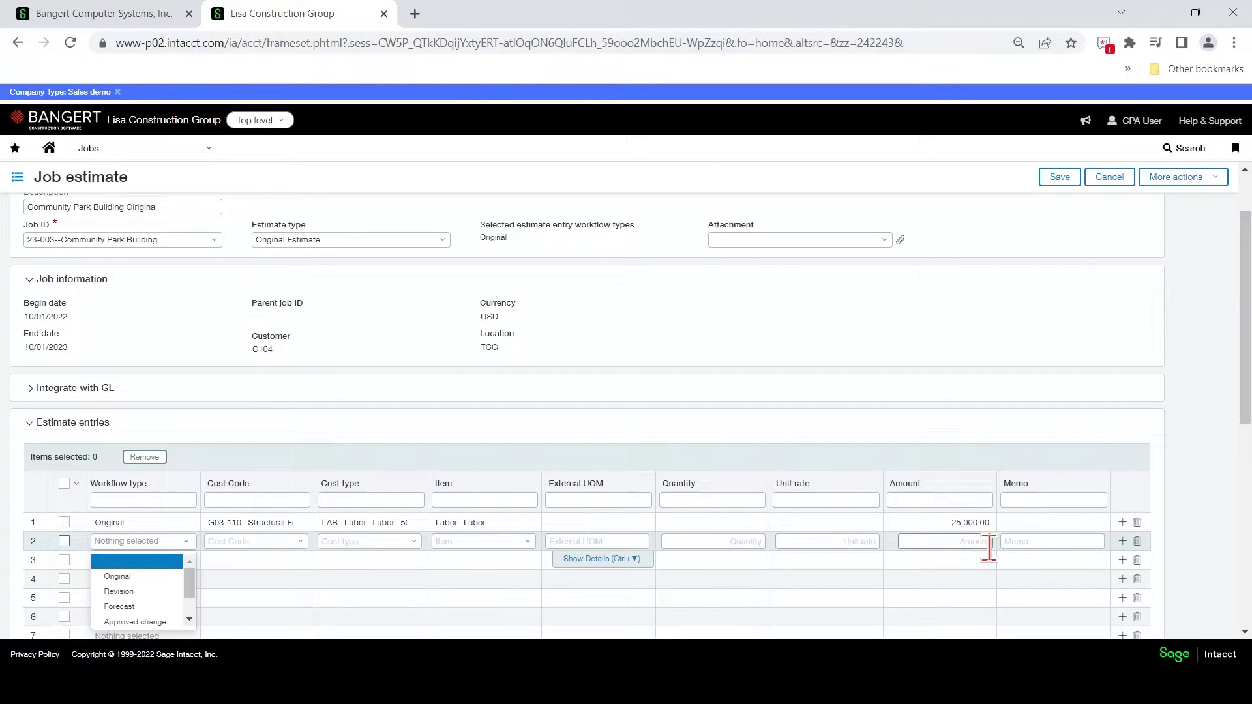
left_click(1060, 178)
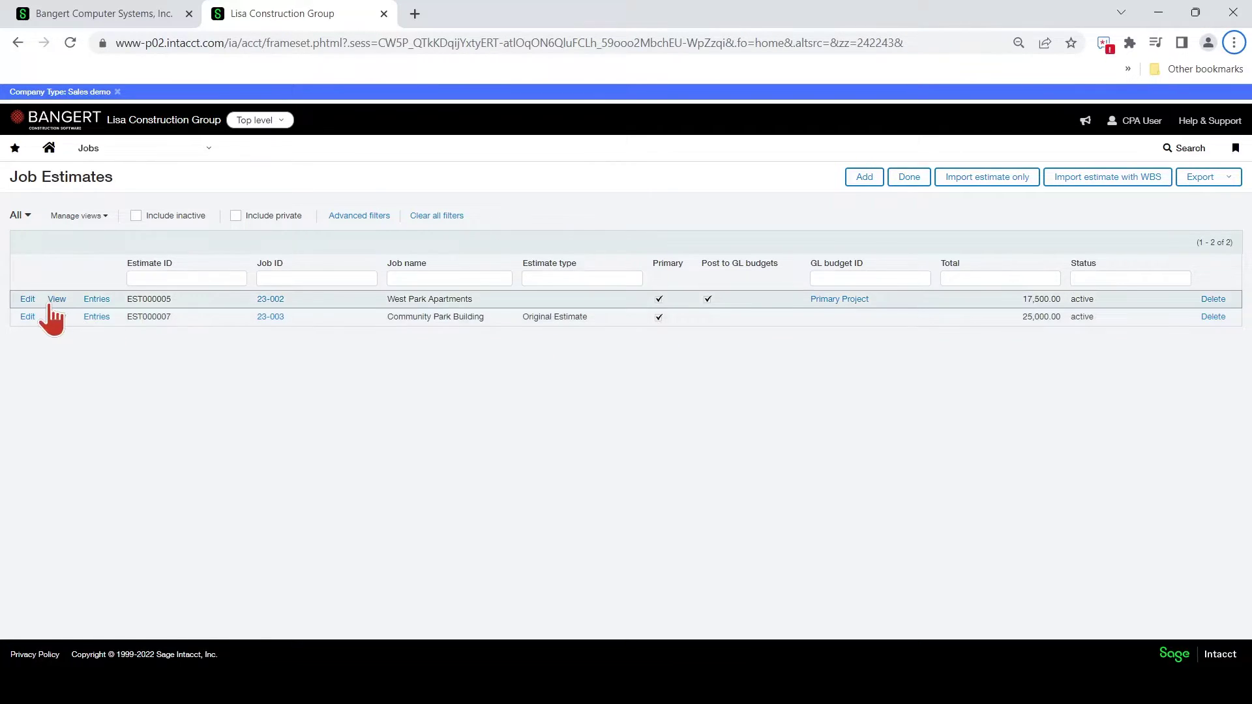
left_click(27, 318)
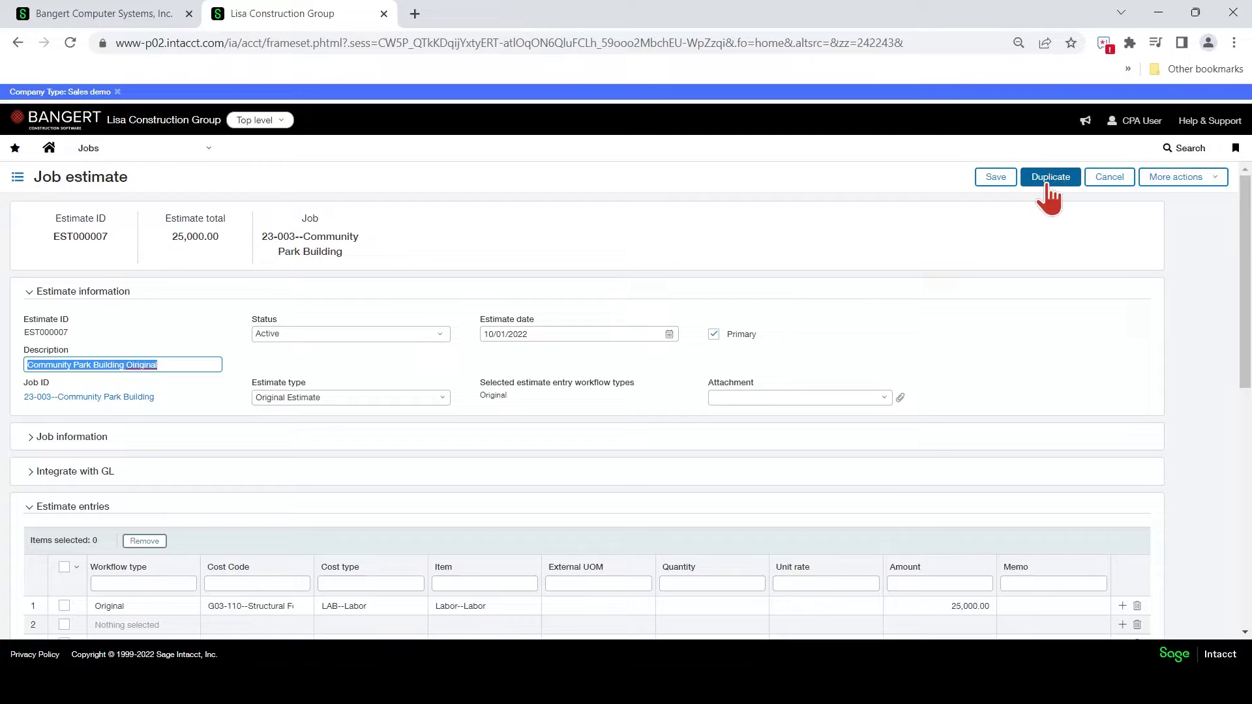
left_click(1114, 178)
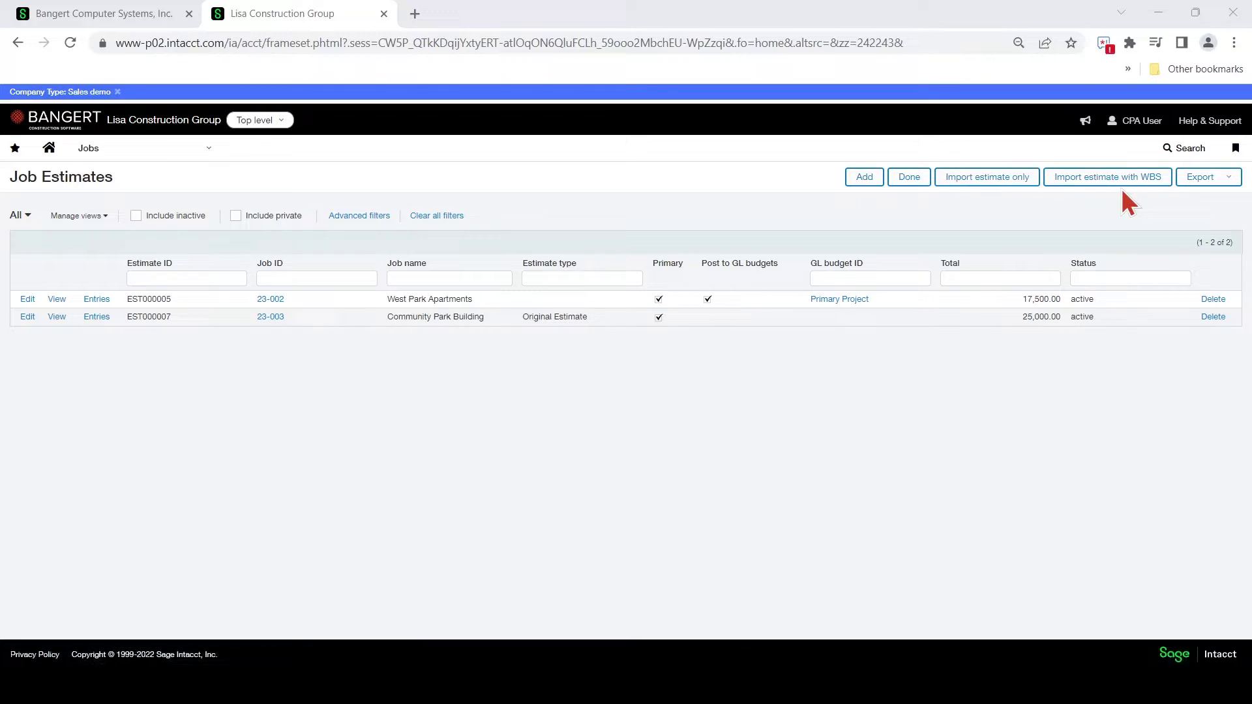
Try the estimate-only import, then go to Company setup from the navigation menu
left_click(977, 177)
left_click(177, 157)
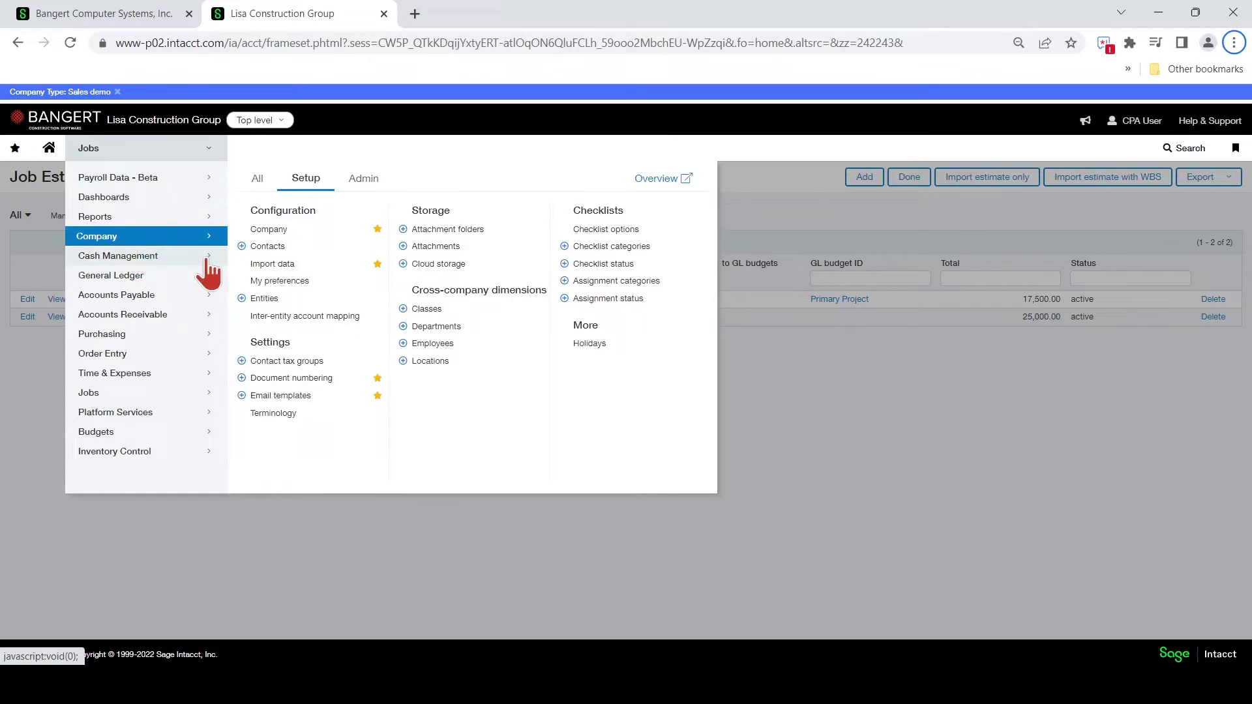
mouse_move(96, 236)
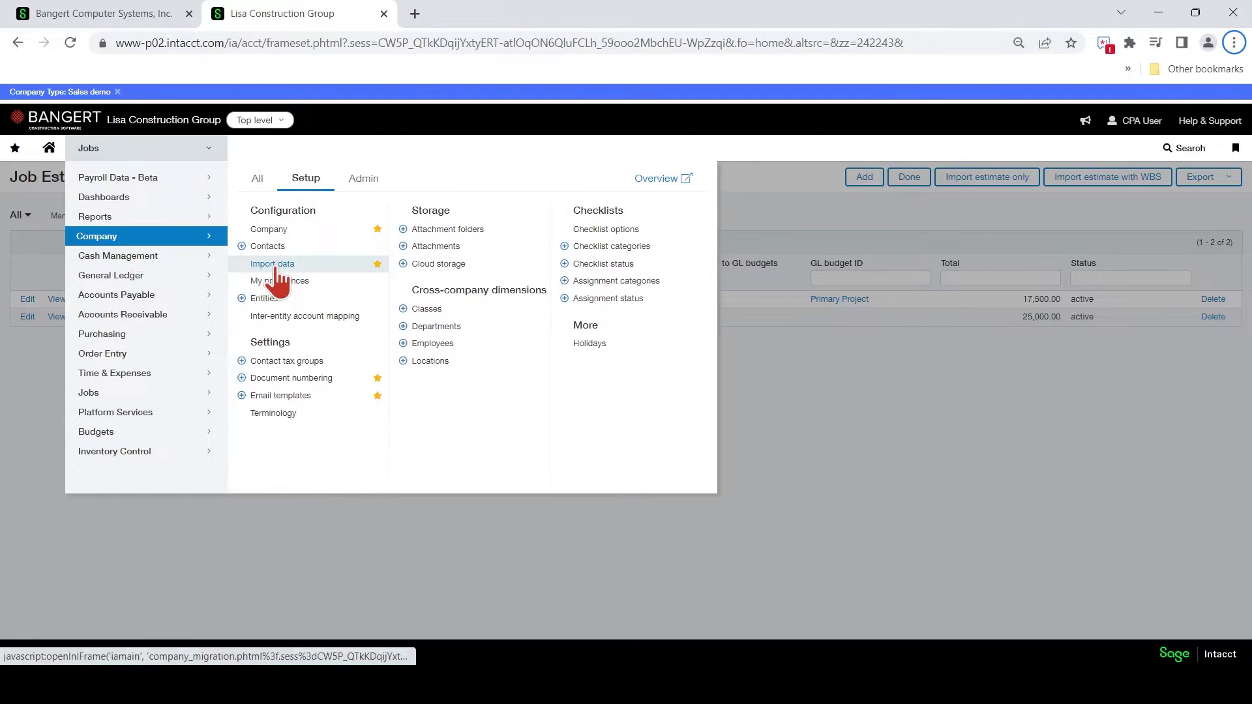
Download the Import Estimate Only .xls template from the Company Setup Checklist
left_click(277, 267)
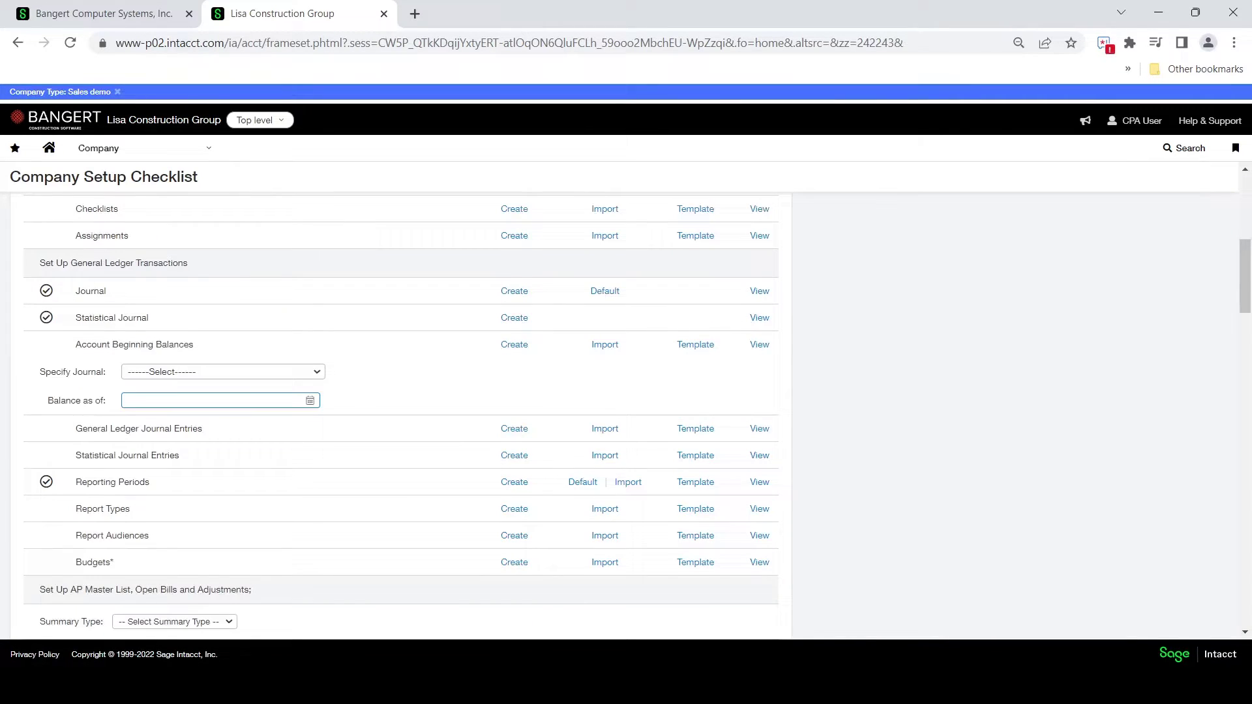
scroll(476, 432, "down", 1)
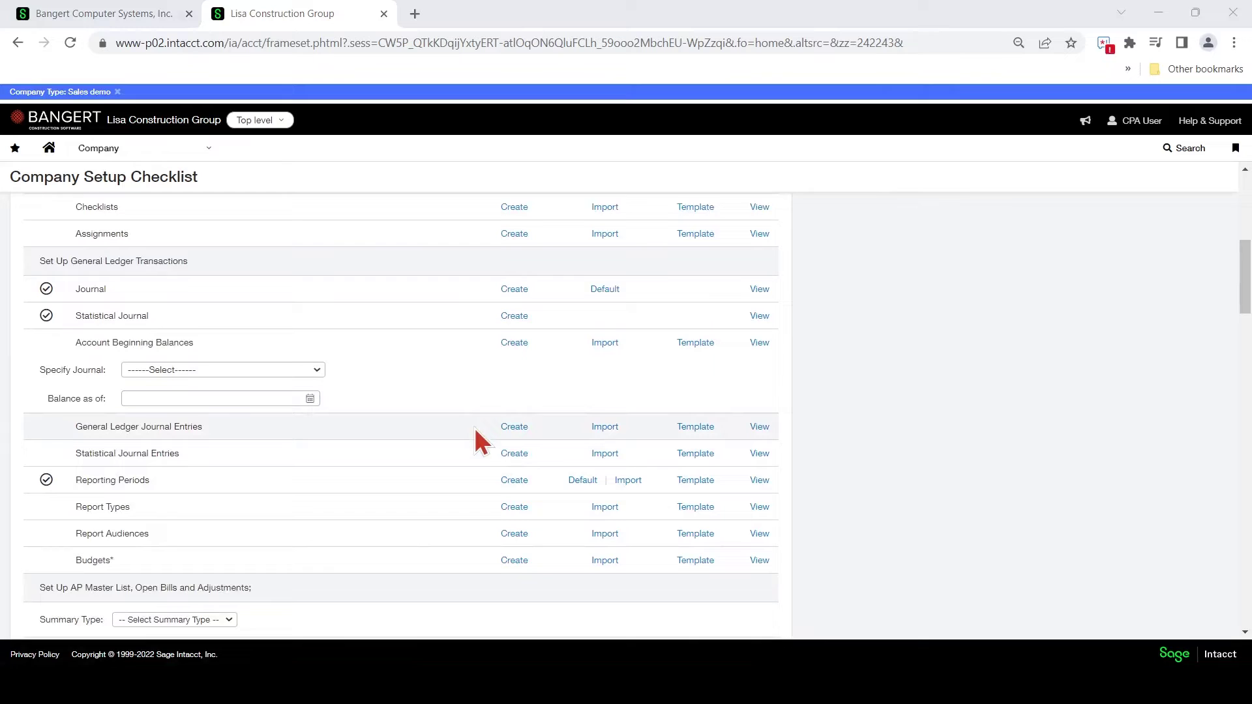
scroll(474, 430, "down", 2)
scroll(475, 430, "down", 2)
scroll(472, 429, "down", 4)
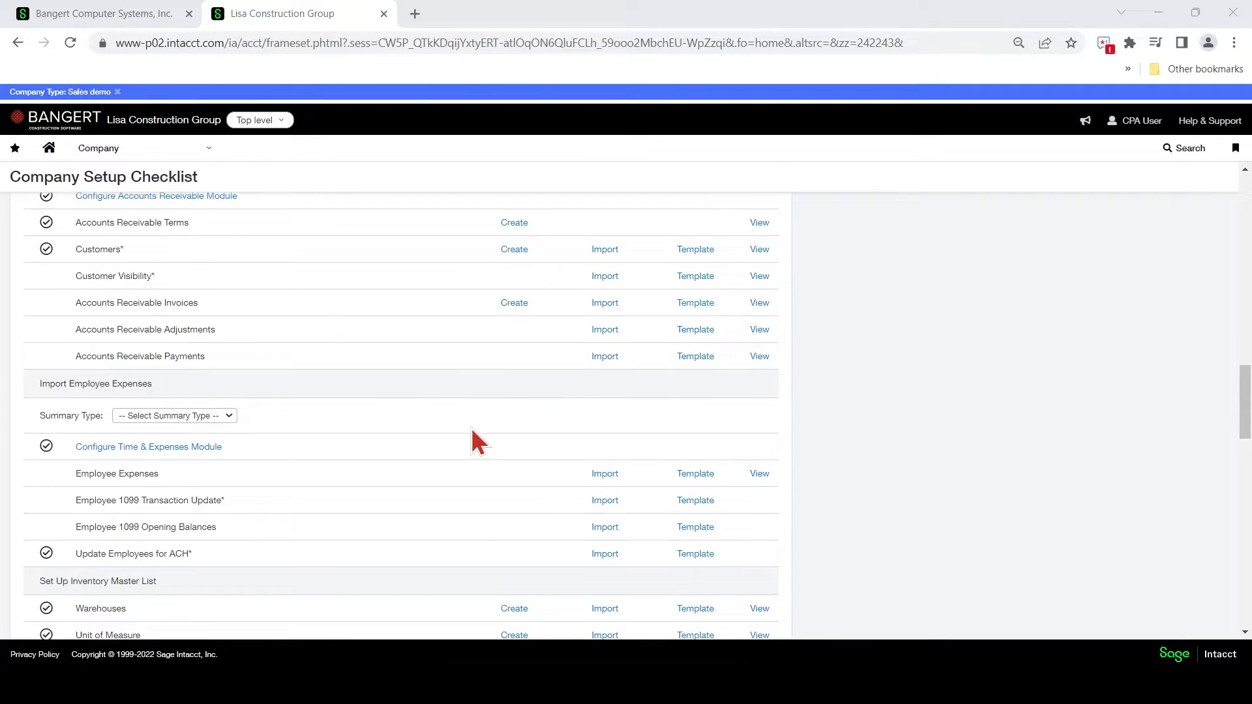
scroll(472, 428, "down", 3)
scroll(471, 429, "down", 3)
scroll(469, 429, "down", 1)
scroll(469, 427, "down", 5)
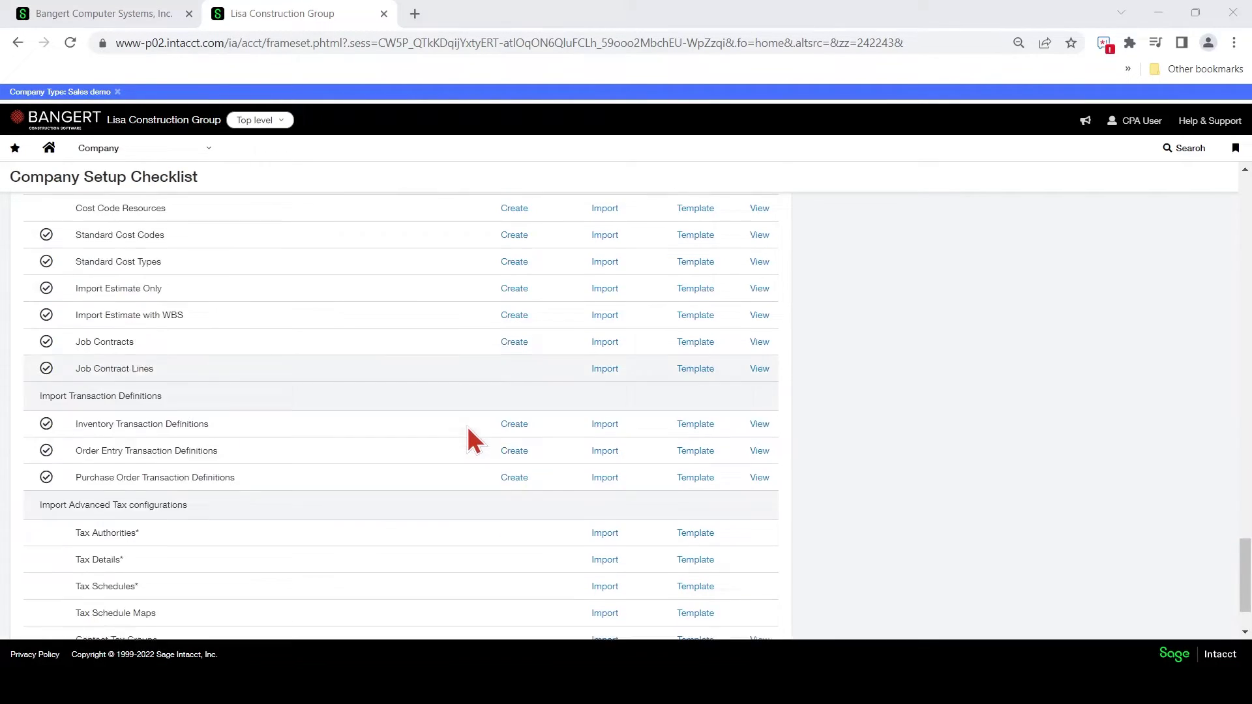
scroll(467, 424, "down", 1)
scroll(430, 347, "up", 2)
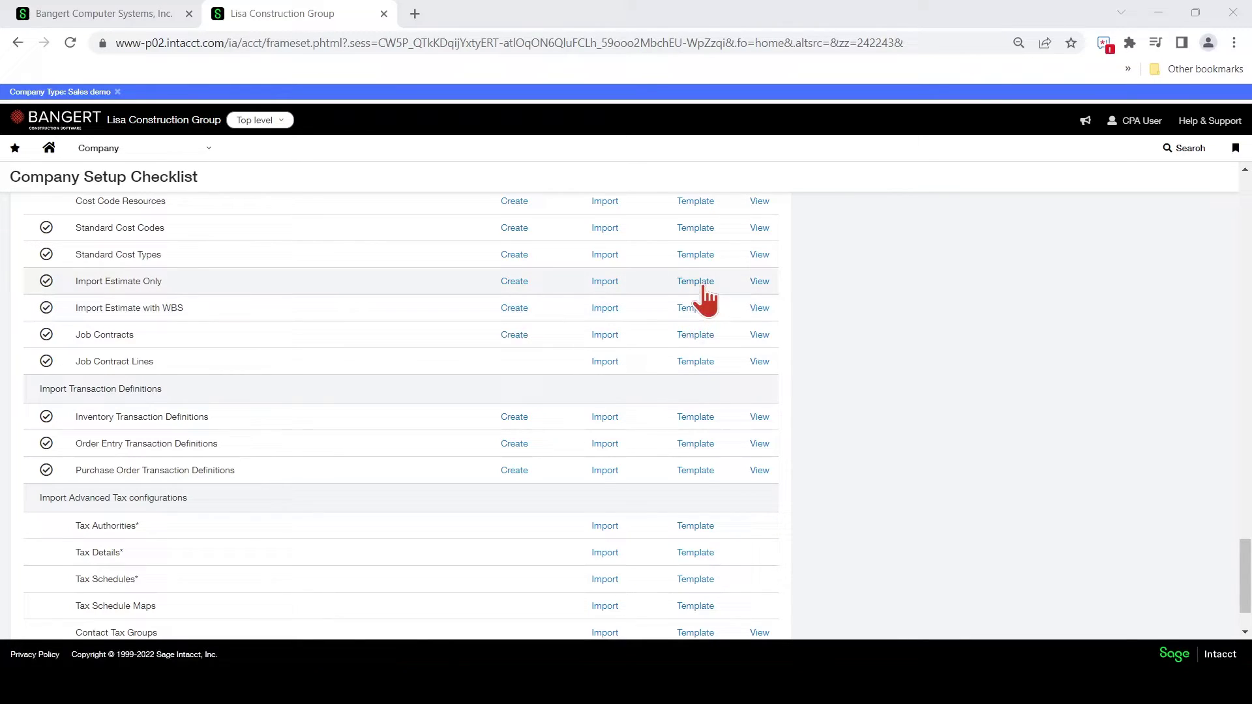
left_click(696, 282)
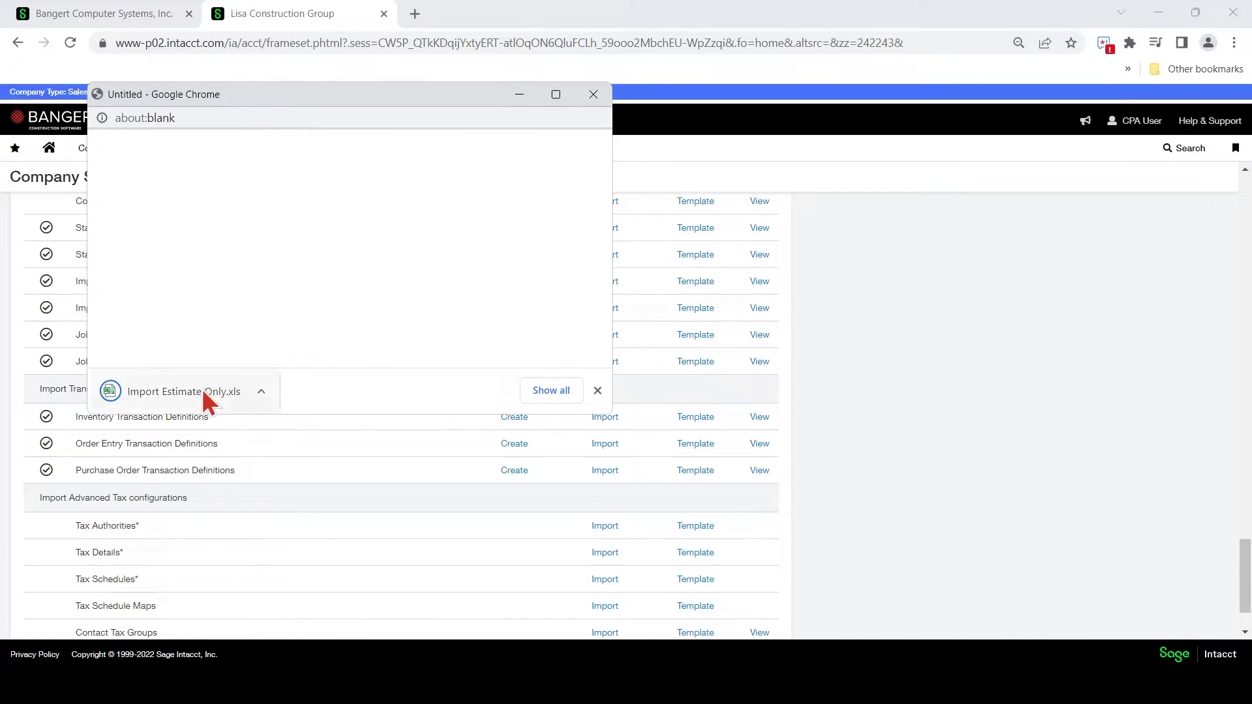
Open Import Estimate Only.xls maximized and read the PJESTIMATEID and later field definitions
left_click(202, 392)
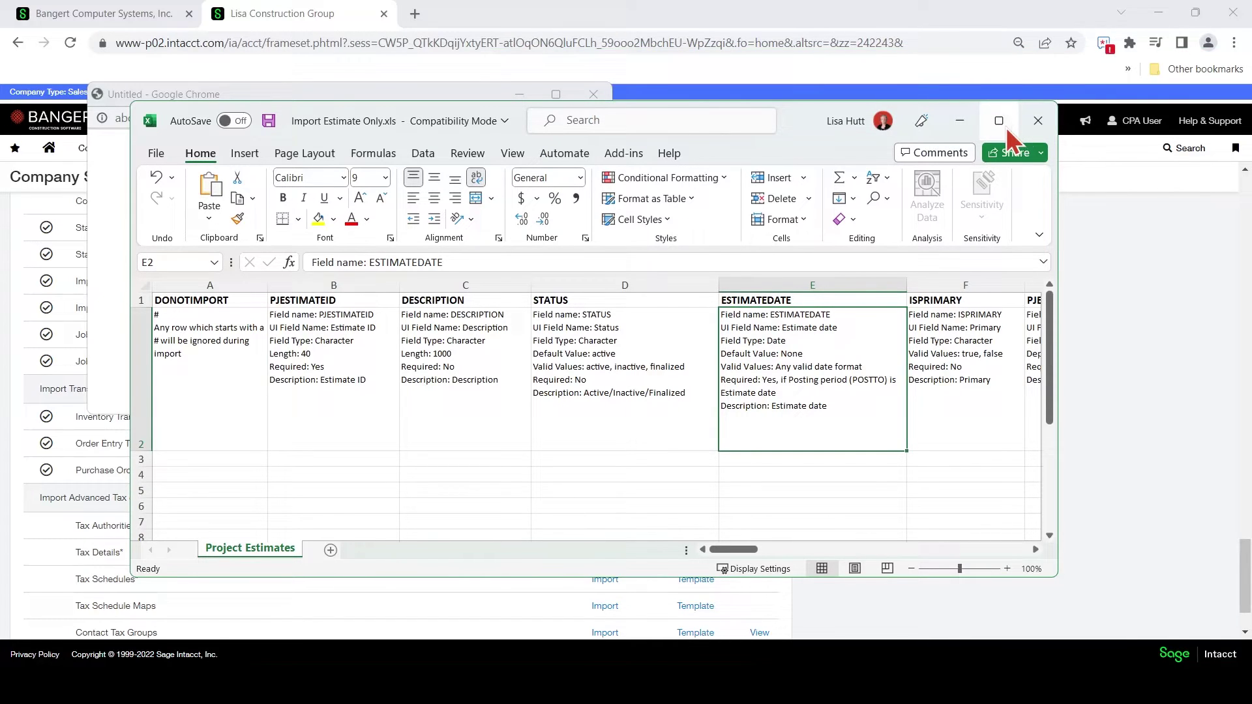
left_click(998, 121)
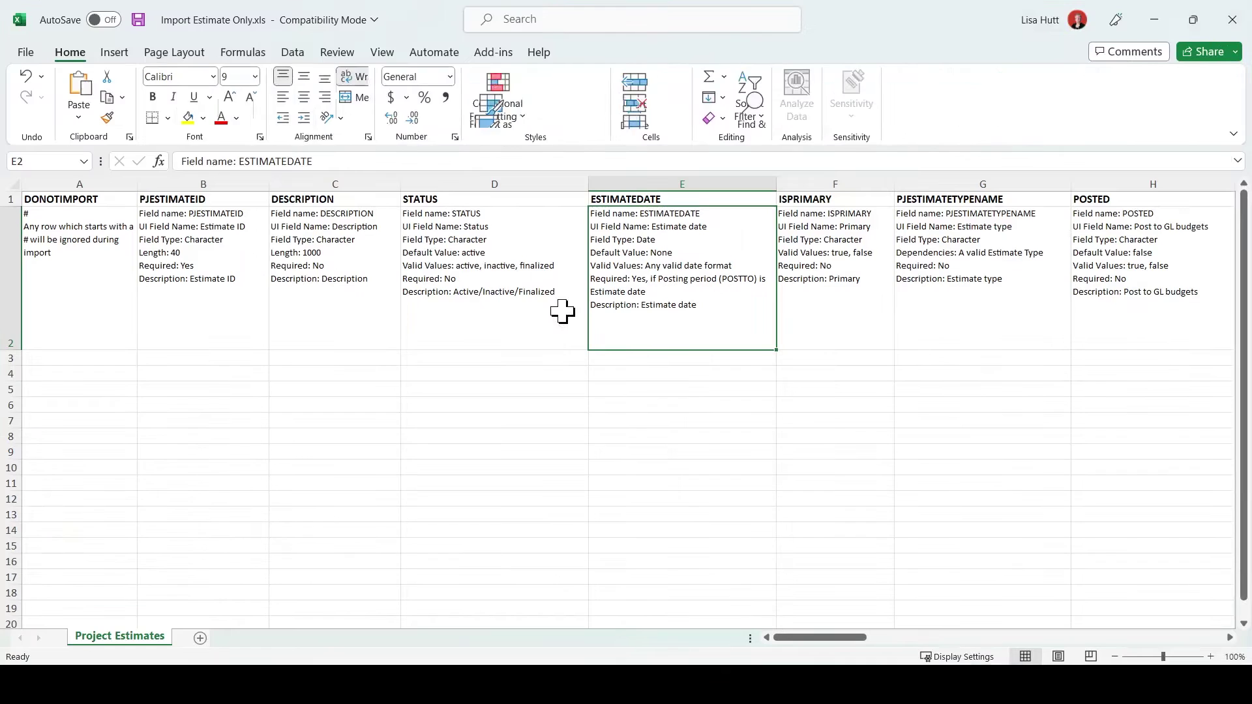
left_click(211, 328)
key("Right")
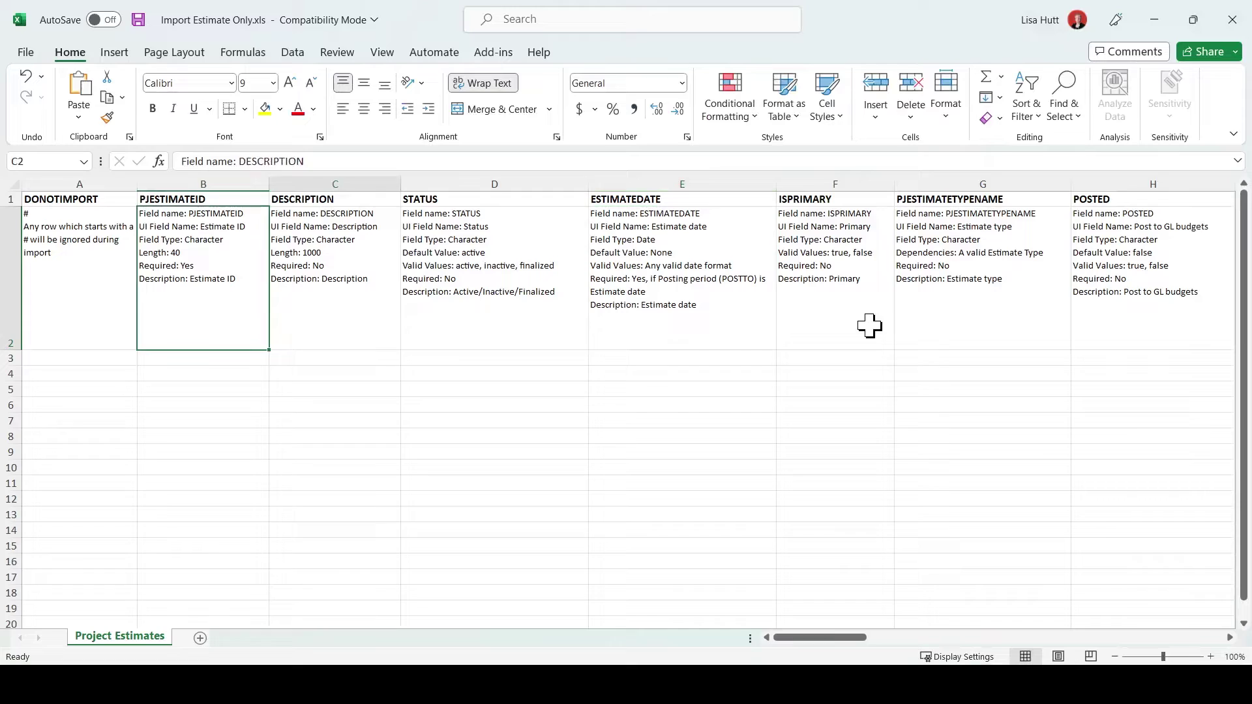
key("Right")
key("Right")
key("Right")
key("Right")
key("Right")
key("Right")
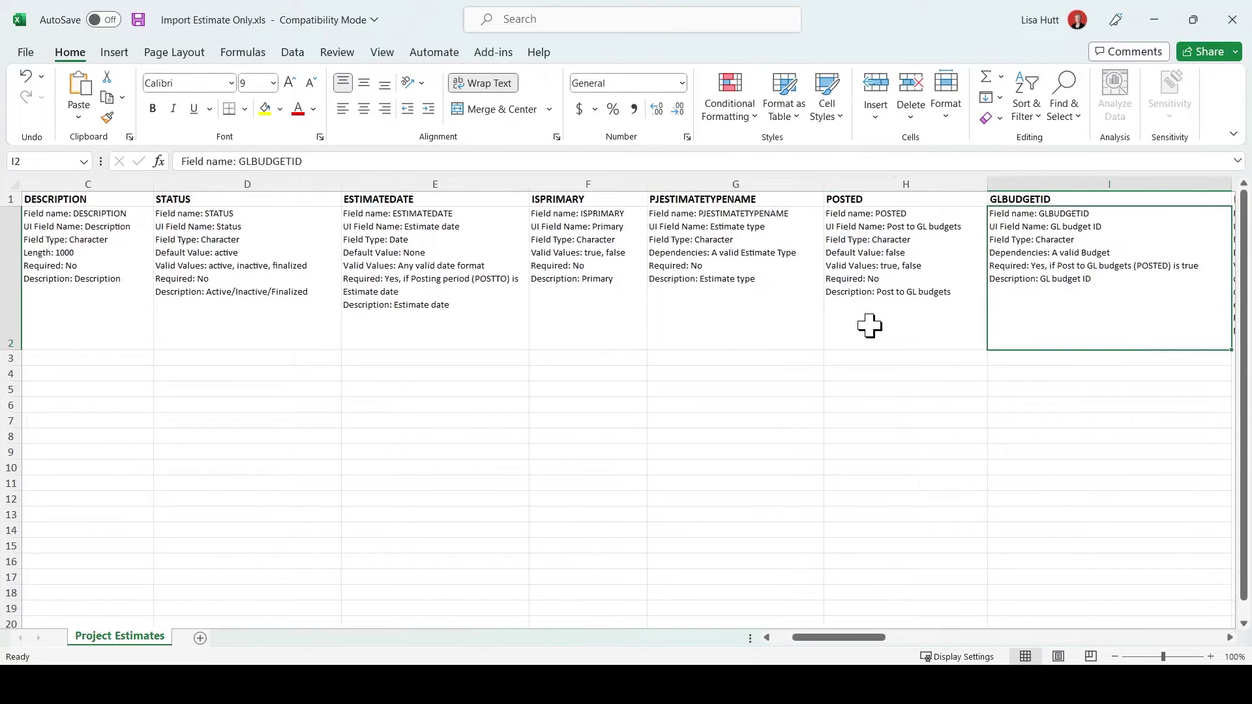
key("Right")
key("Right")
key("Right")
key("Right")
key("Right")
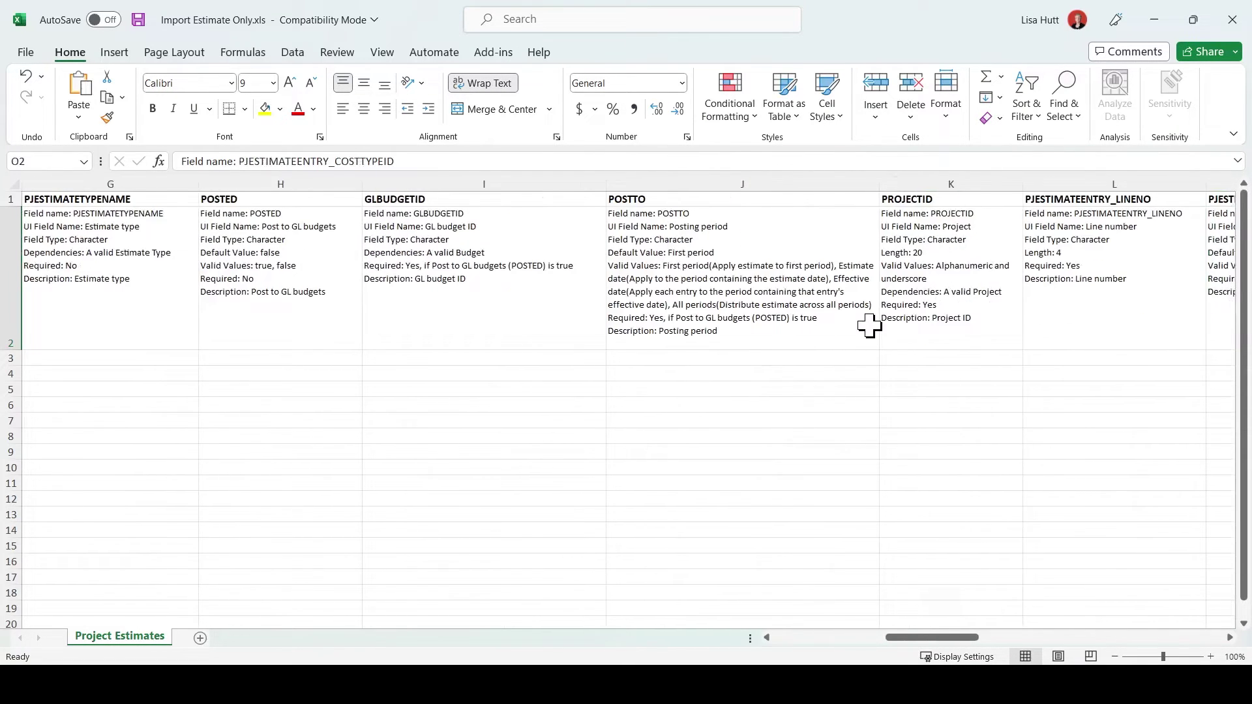
key("Right")
key("Right")
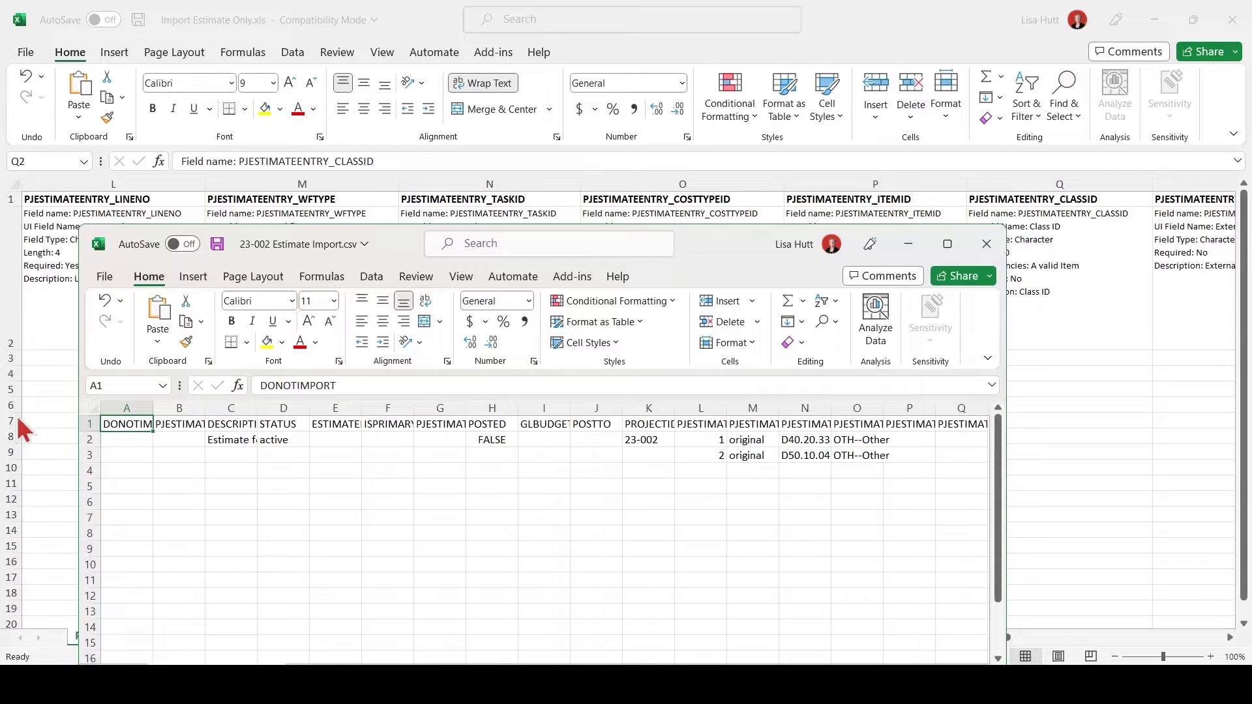
Autofit the 23-002 CSV columns, select its header row, then close the CSV
left_click(91, 399)
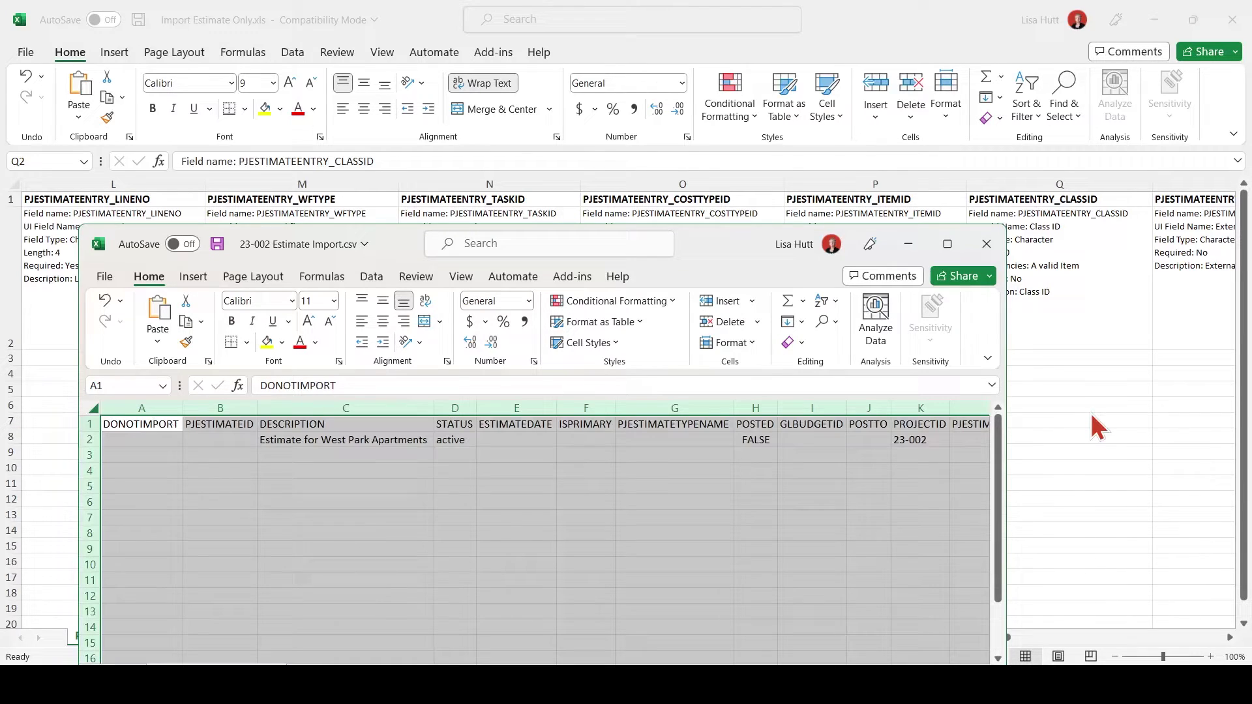
key("alt")
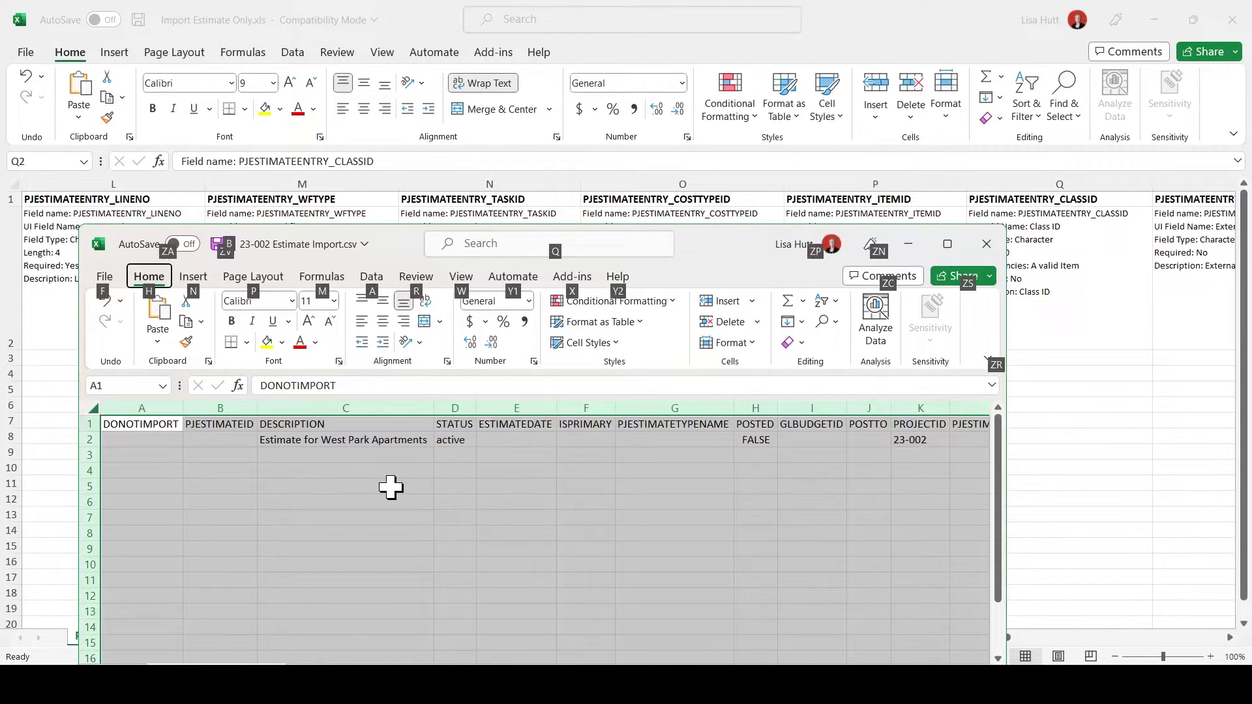
left_click(391, 488)
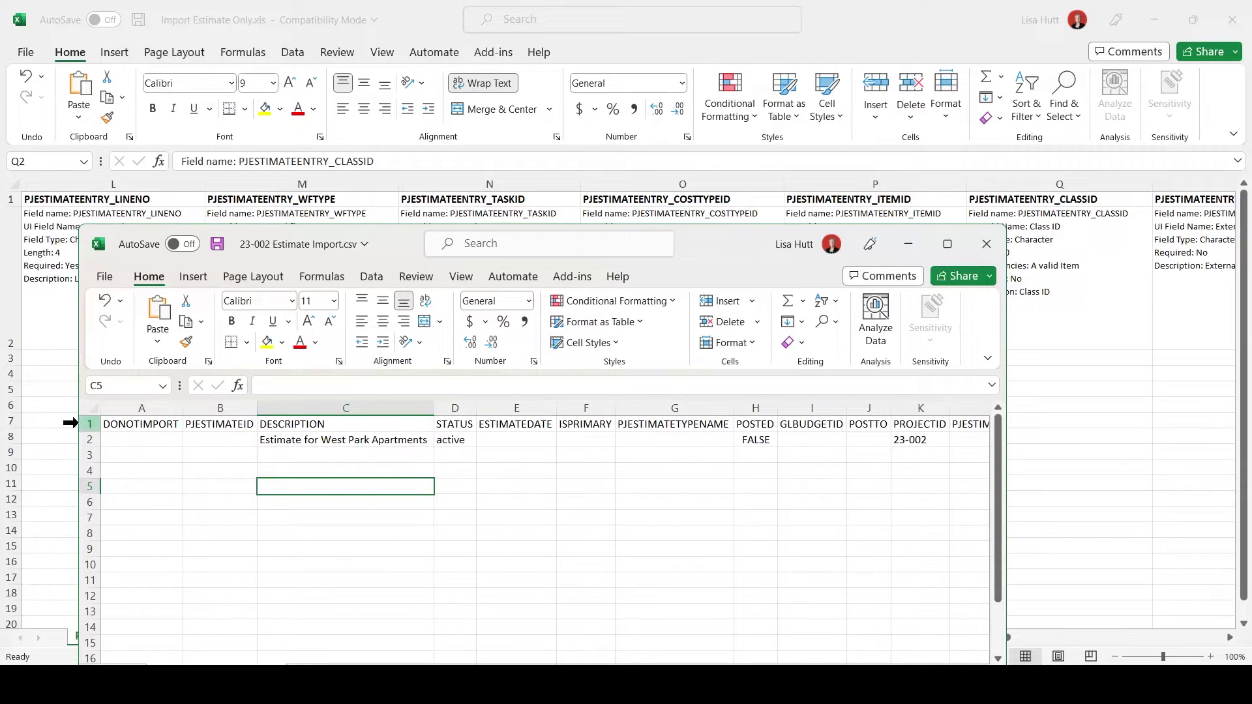
left_click(72, 424)
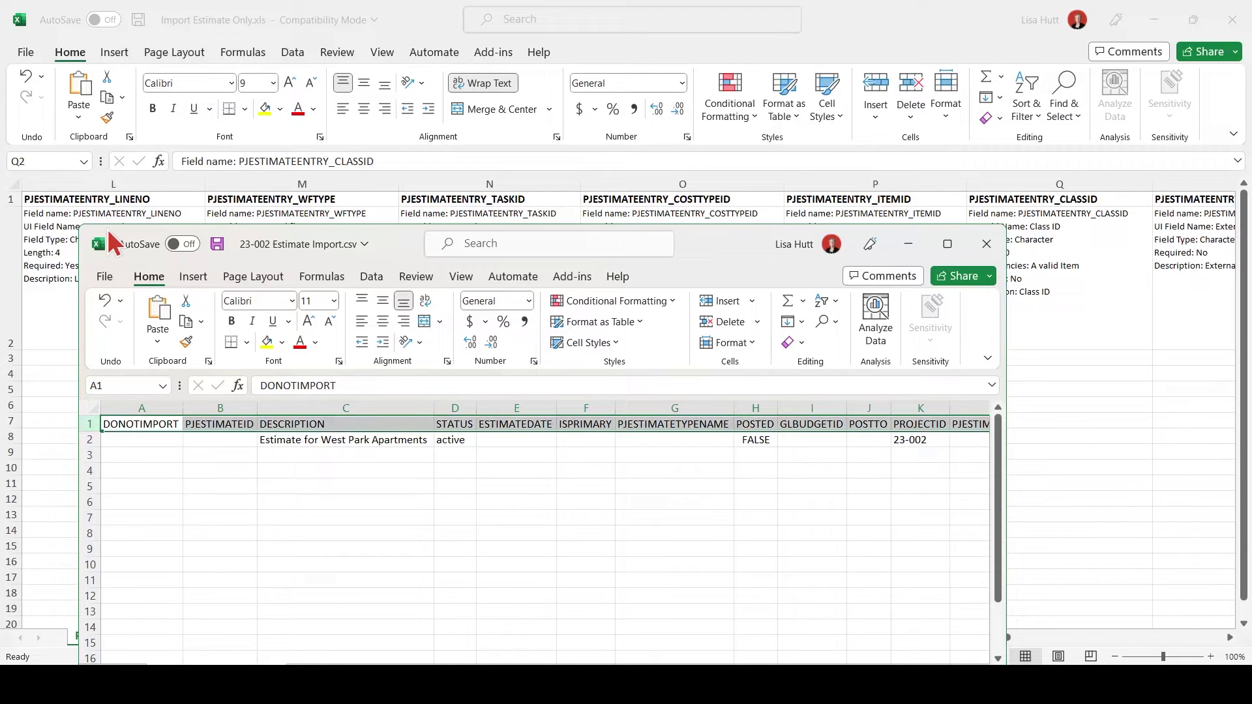
left_click(1134, 486)
key("Home")
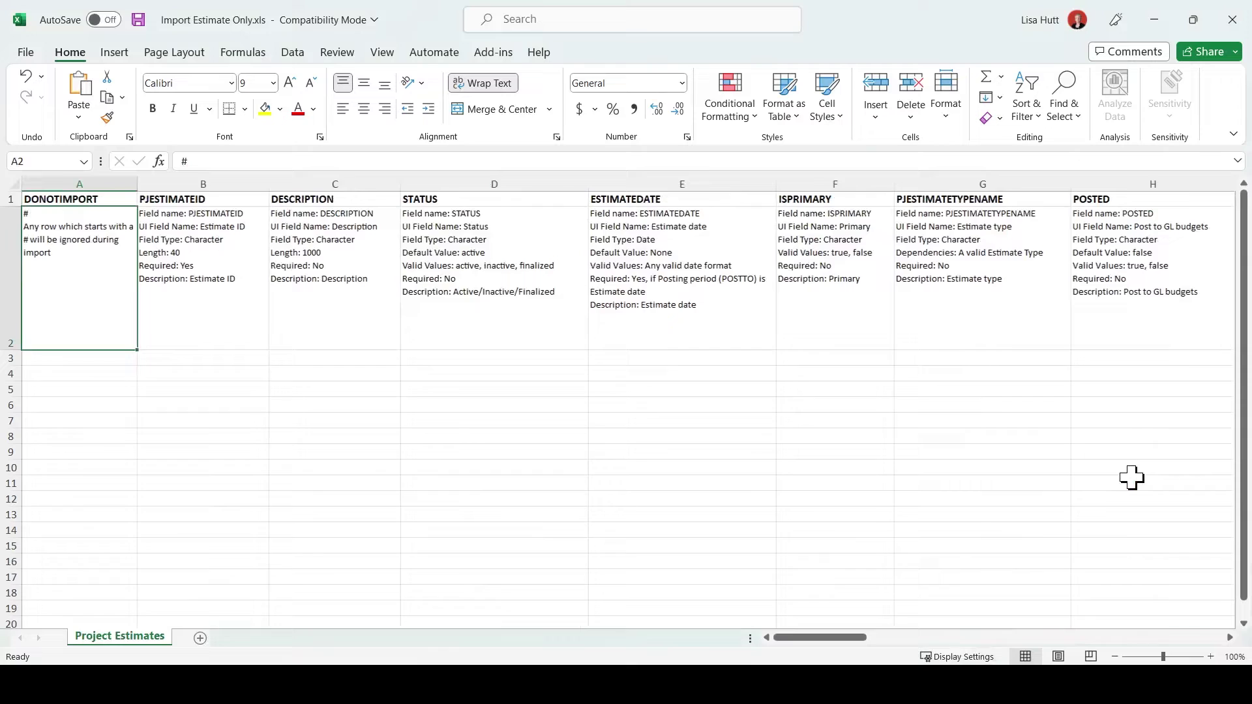
Switch to the Sage Intacct browser window and open the Company navigation menu
key("alt+Tab")
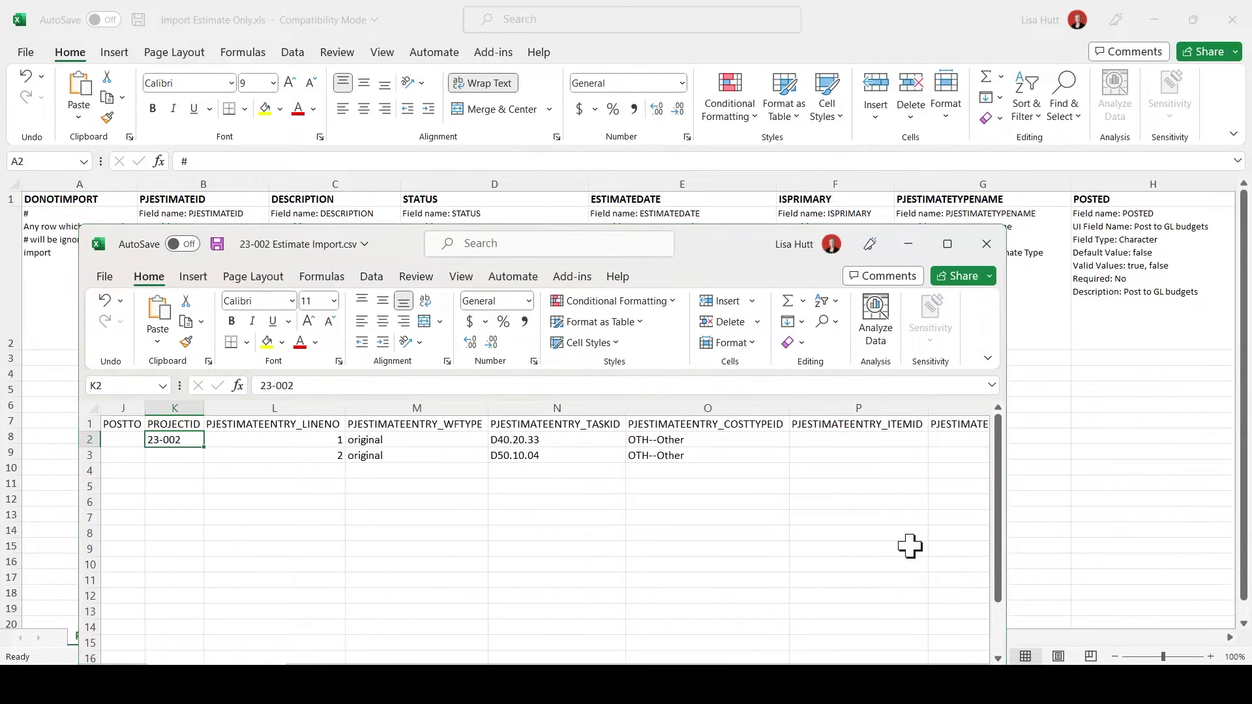
key("alt+Tab")
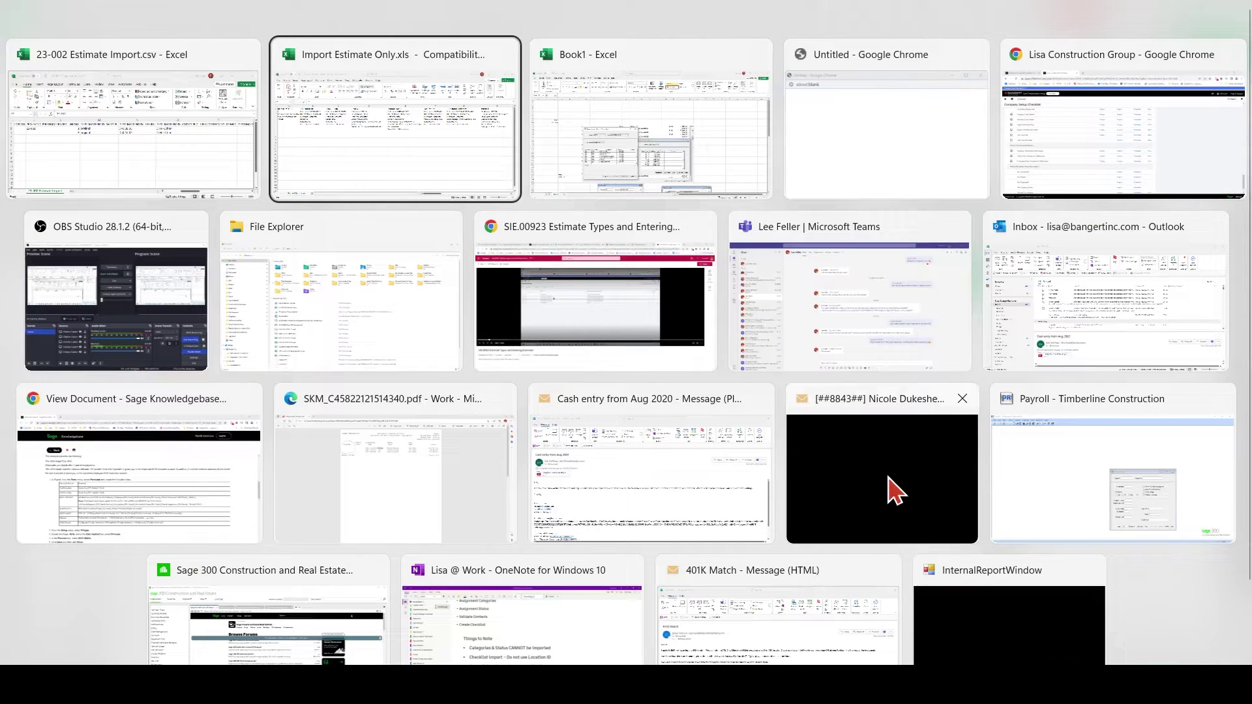
key("alt+Tab")
key("alt+Tab")
key("alt+Tab")
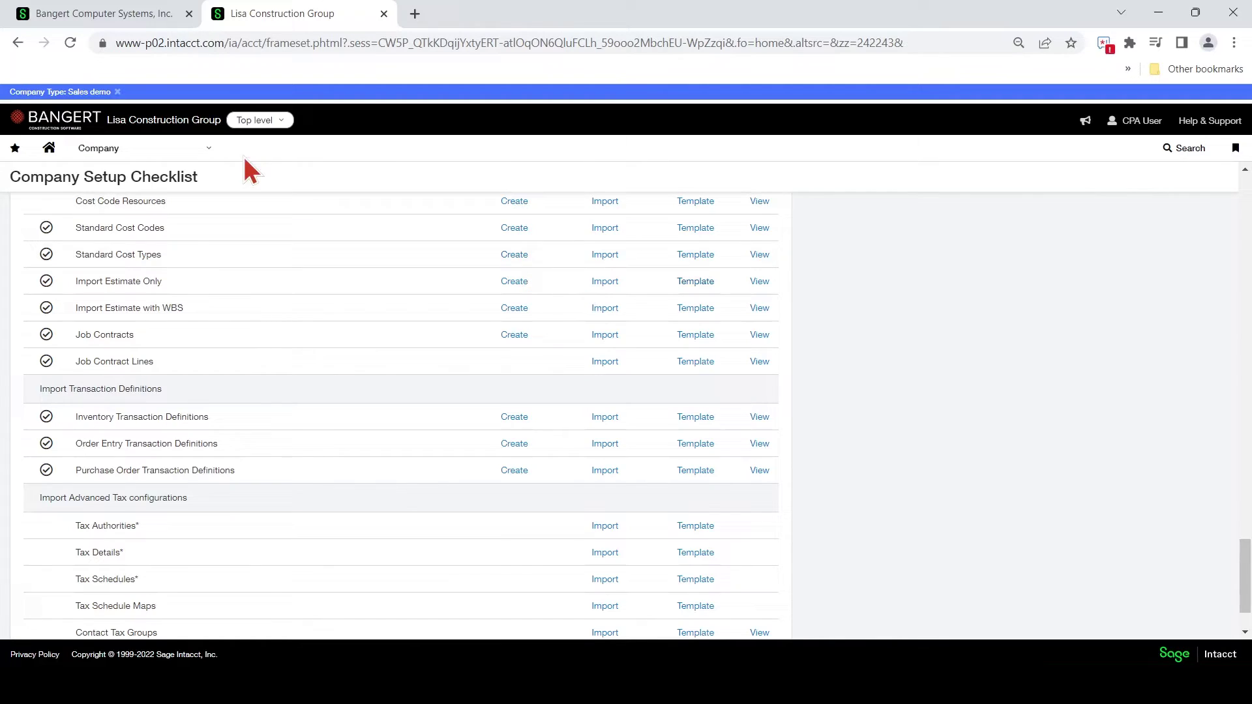
left_click(186, 159)
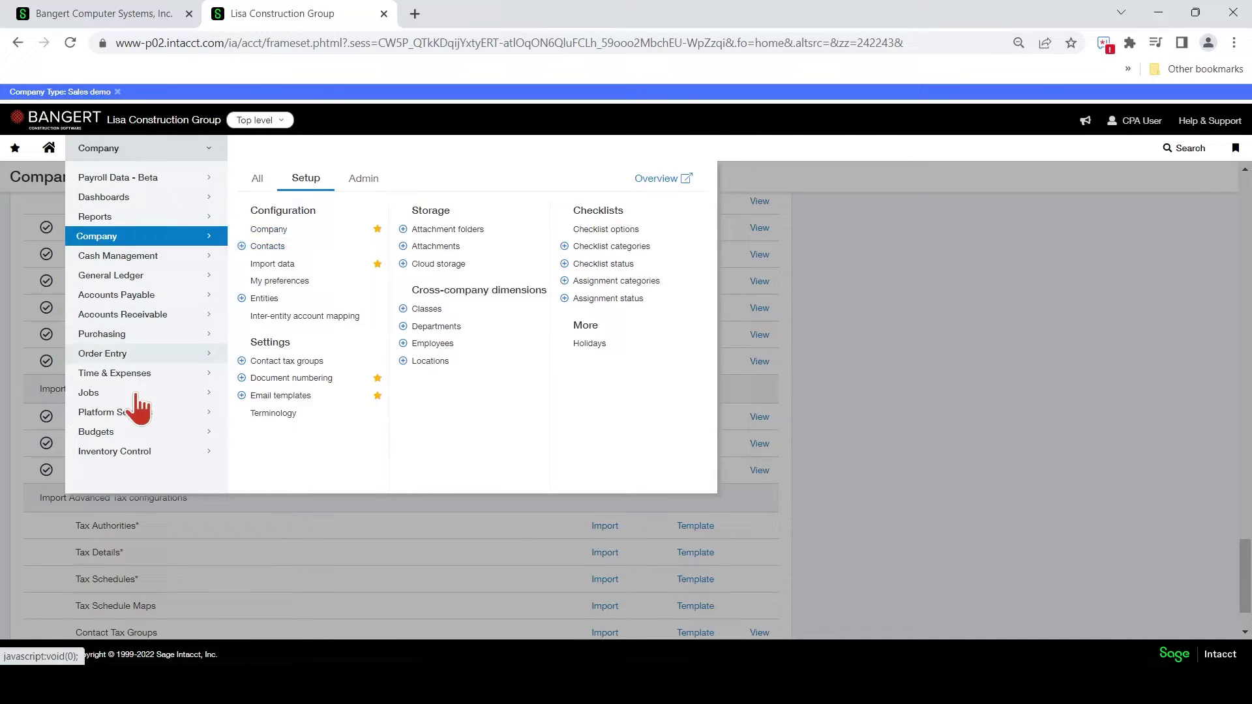
mouse_move(145, 392)
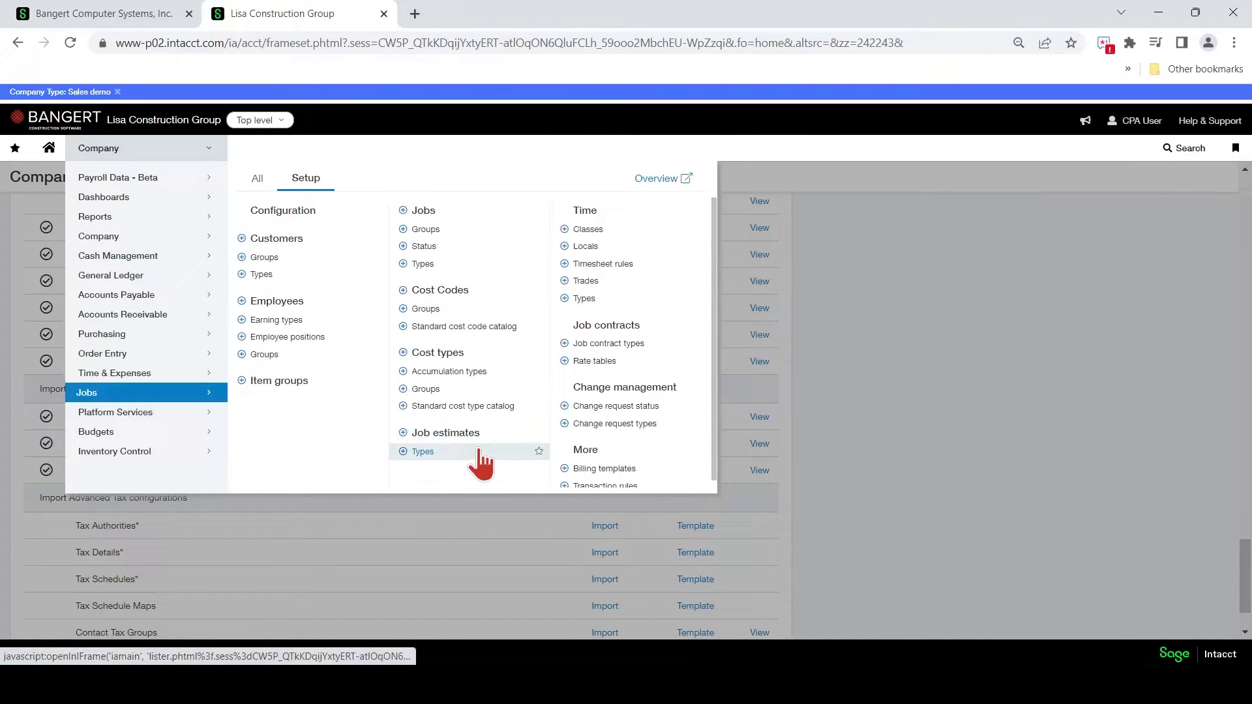
Choose Job estimates from the Jobs setup menu to list EST000005 and EST000007
left_click(480, 433)
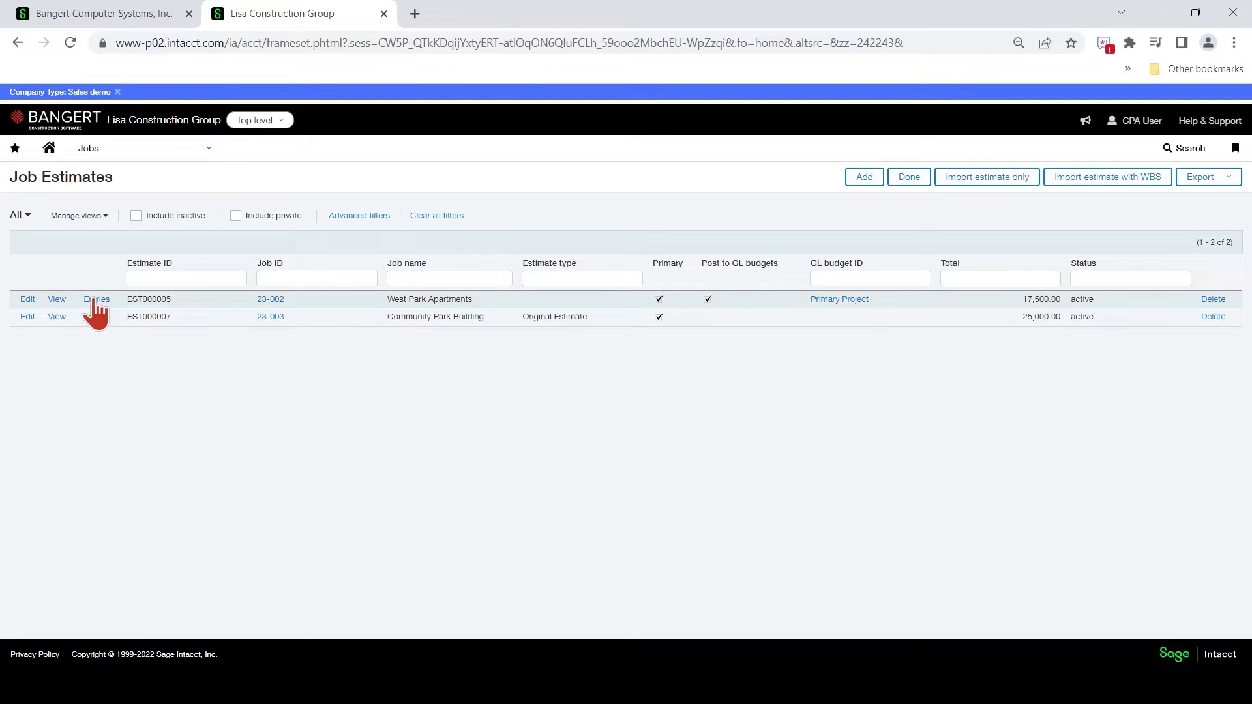
Uncheck Primary on estimate EST000005, save it, then delete EST000005
left_click(28, 300)
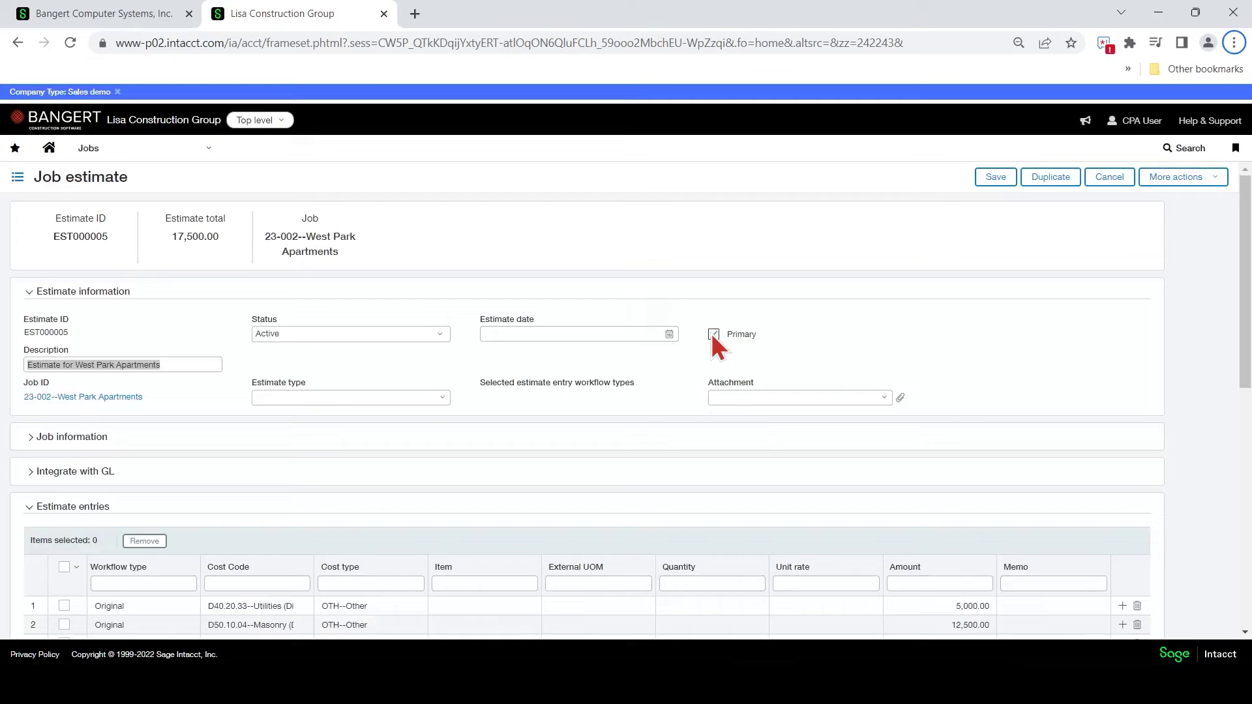
left_click(714, 334)
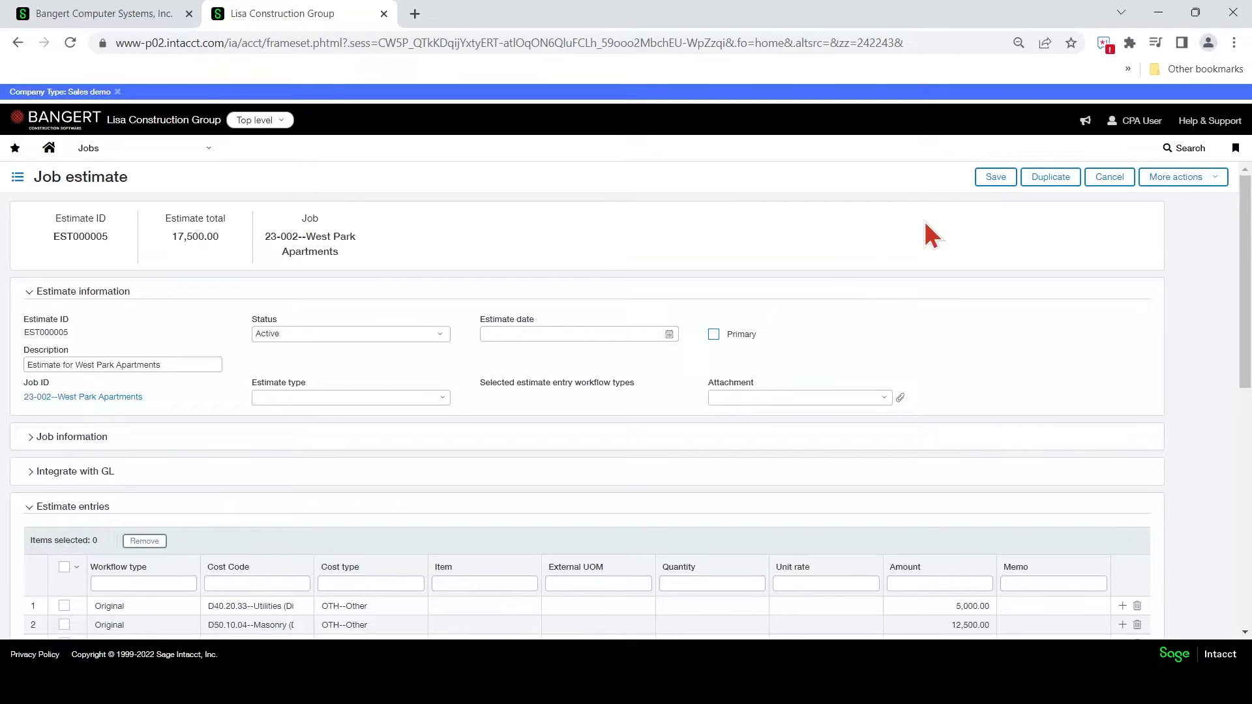
left_click(983, 182)
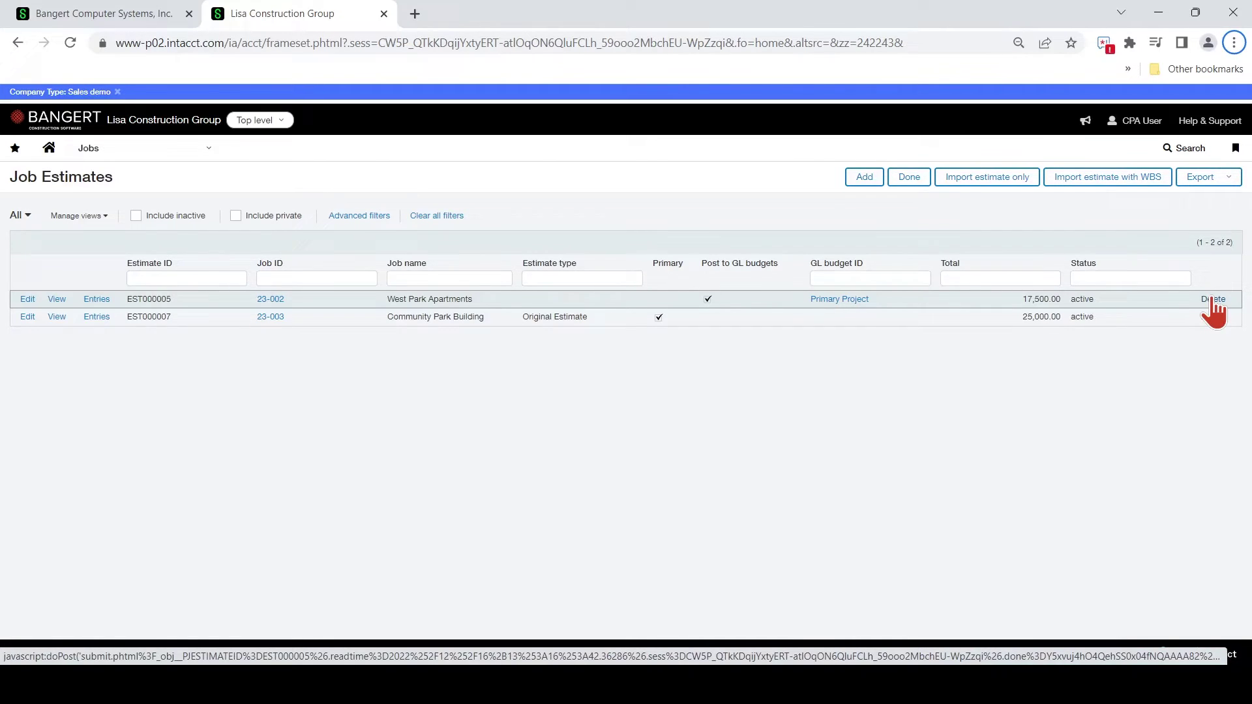
left_click(1213, 299)
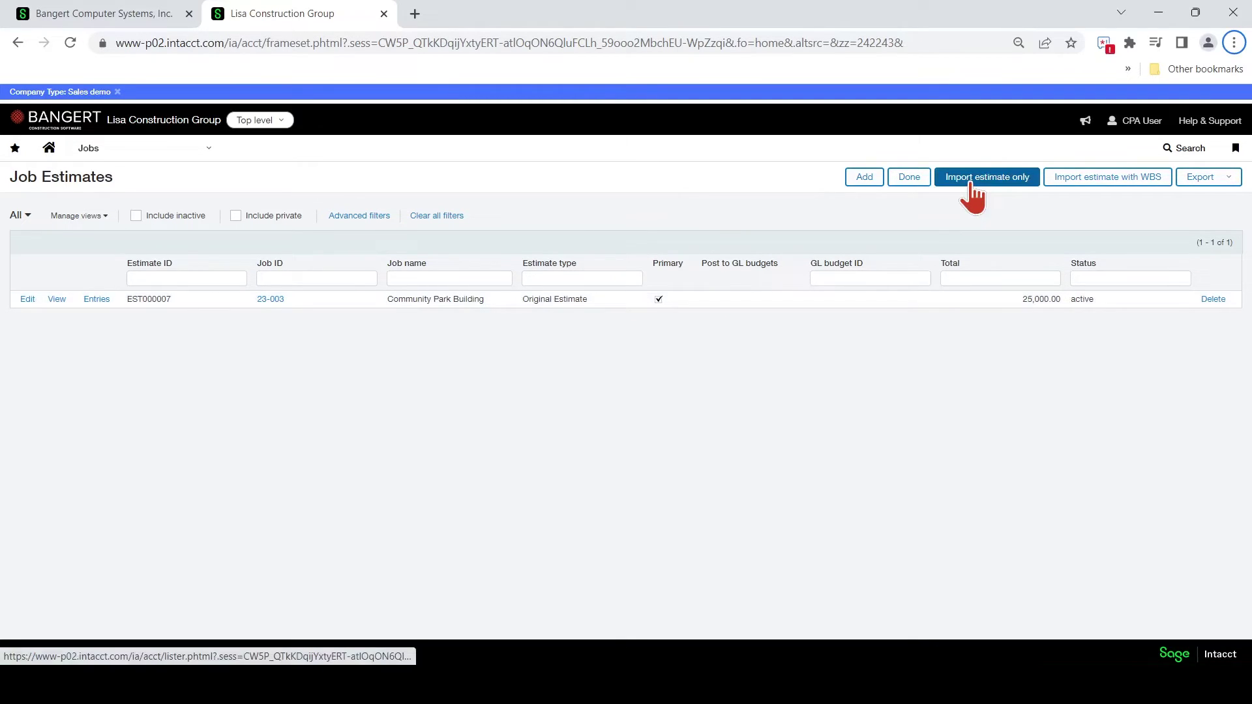
Start an estimate-only import and choose 23-002 Estimate Import.csv as the file
left_click(973, 185)
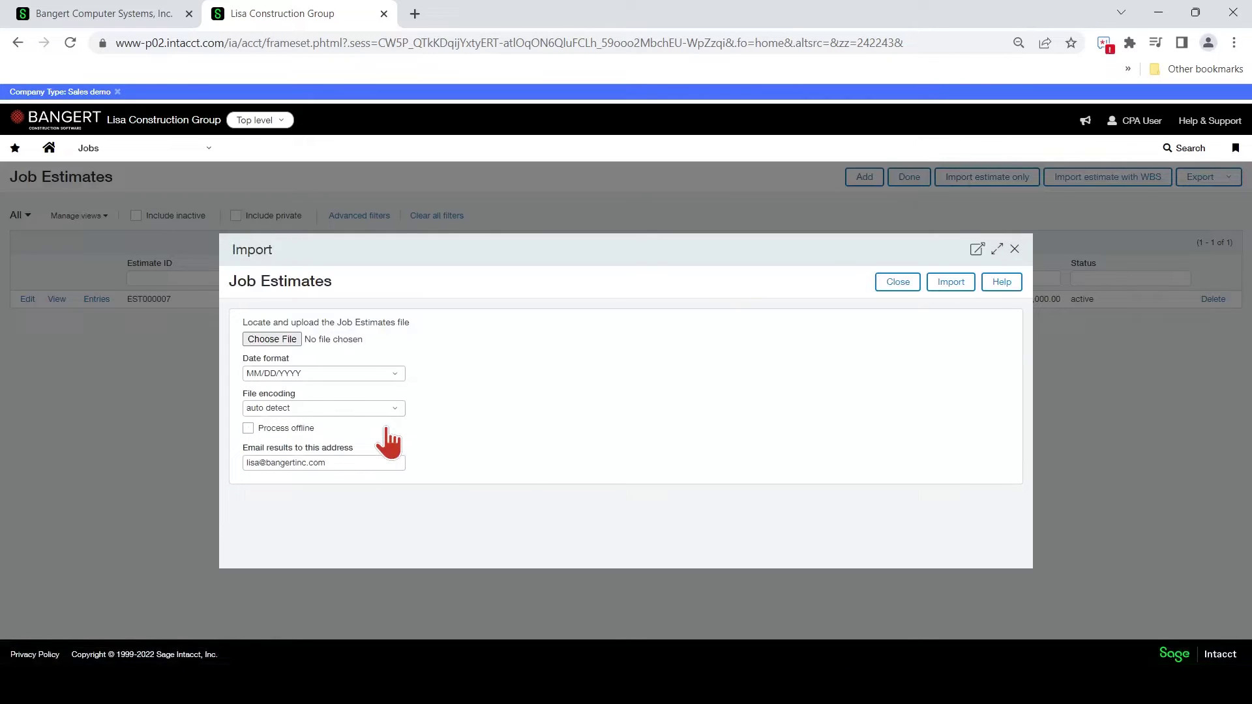
left_click(291, 338)
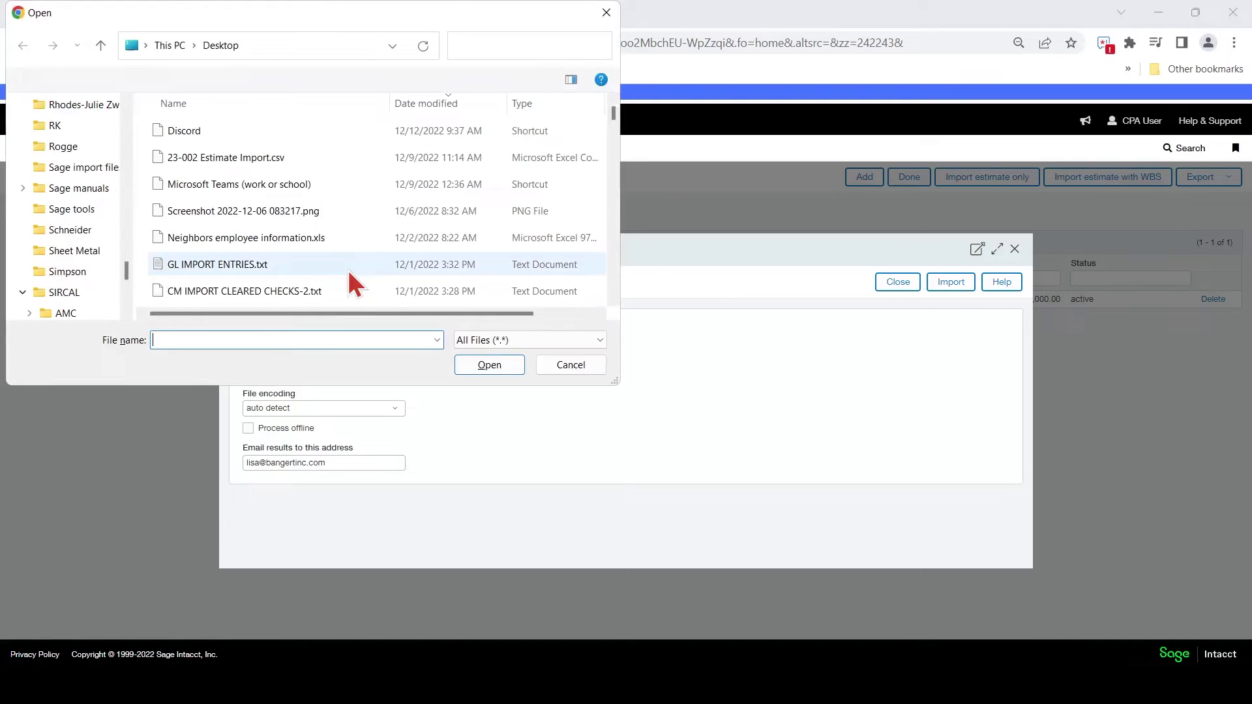
double_click(290, 160)
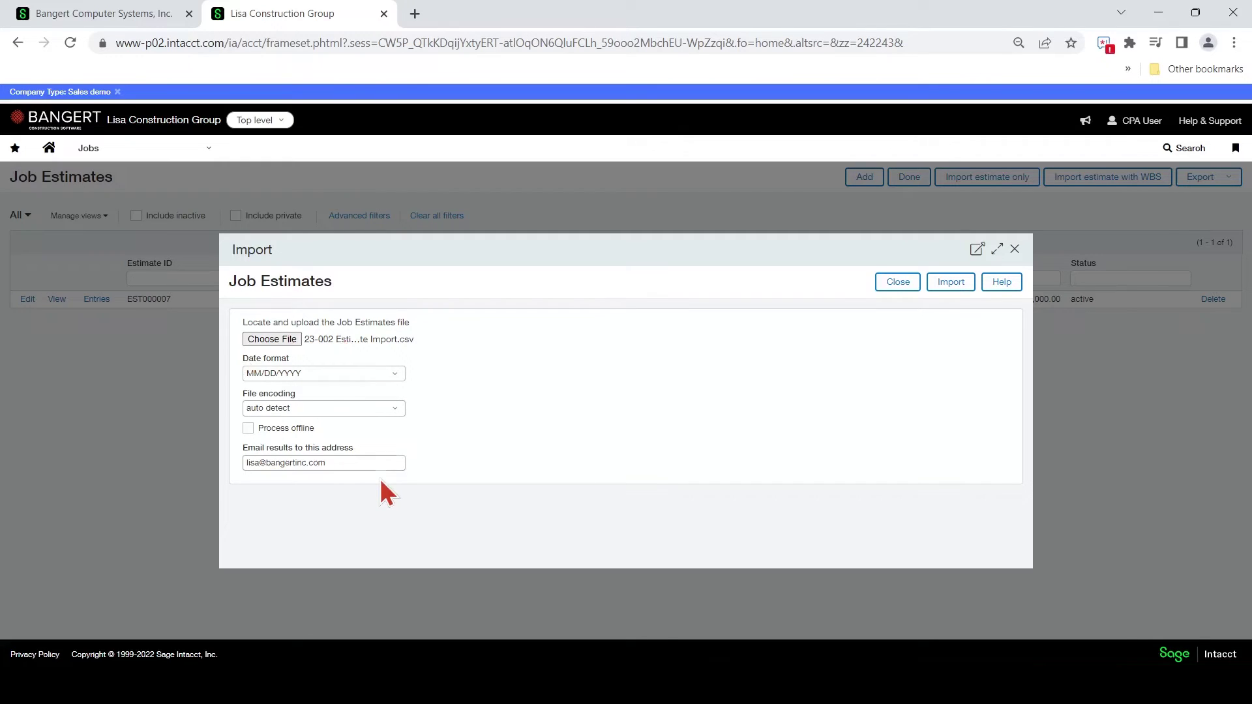
Run the import, creating EST000008, and dismiss the success notice
left_click(947, 294)
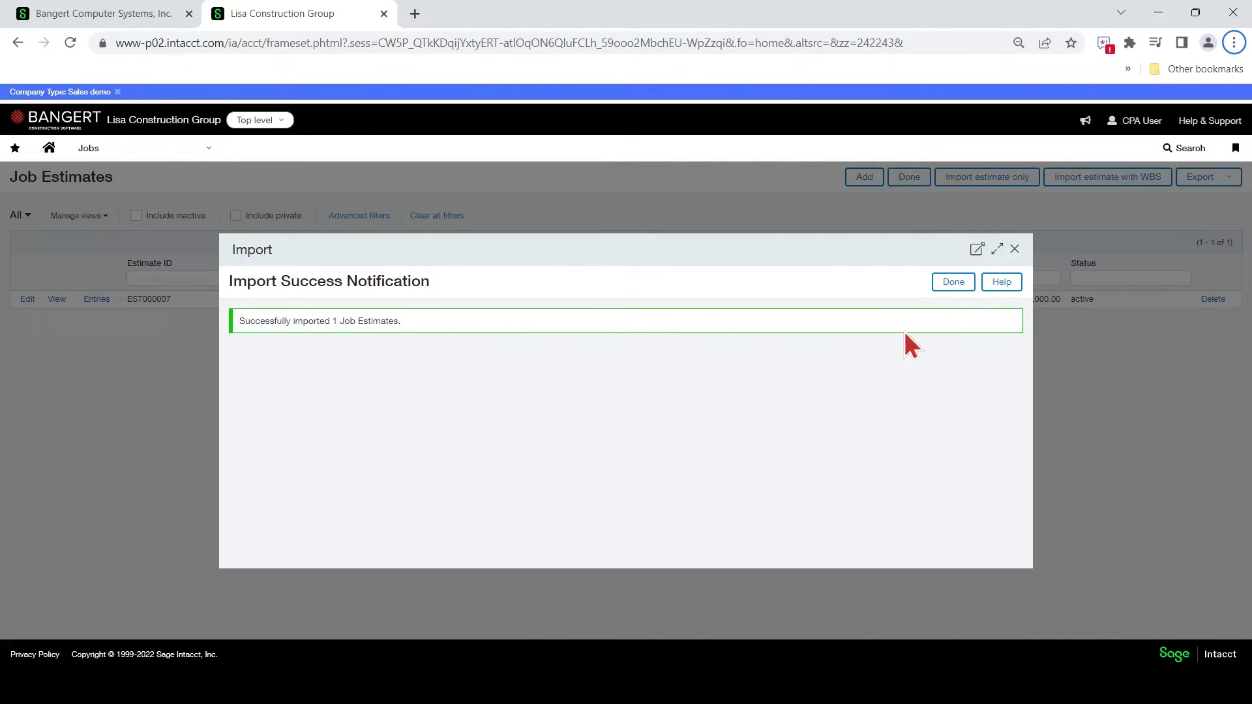
left_click(949, 286)
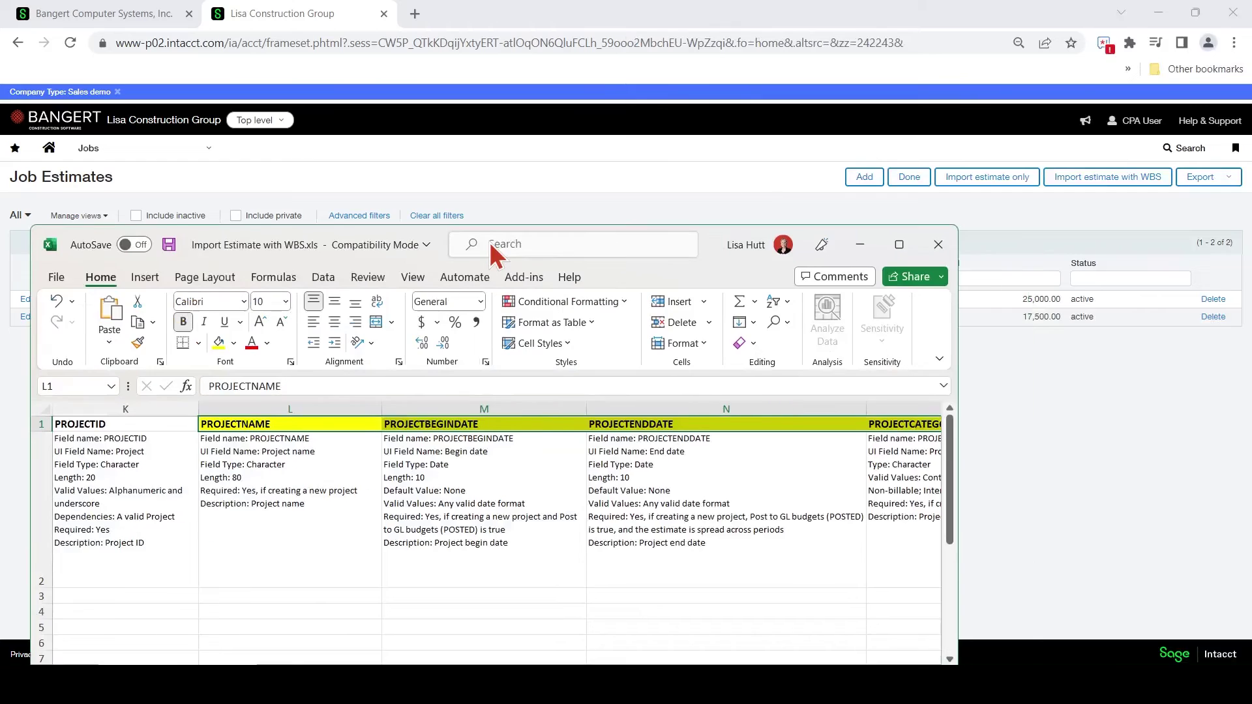
Move the WBS template window and read the PROJECTNAME, PROJECTID and POSTTO descriptions
left_click_drag(490, 242, 566, 238)
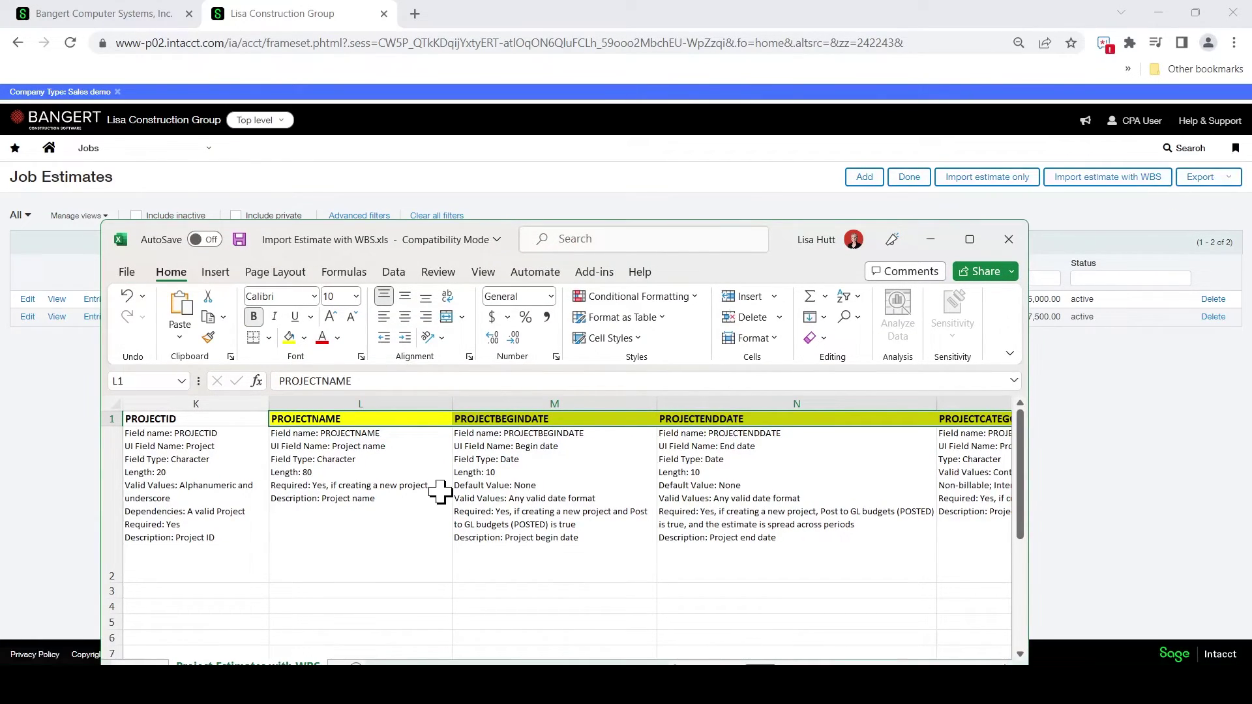
left_click(337, 460)
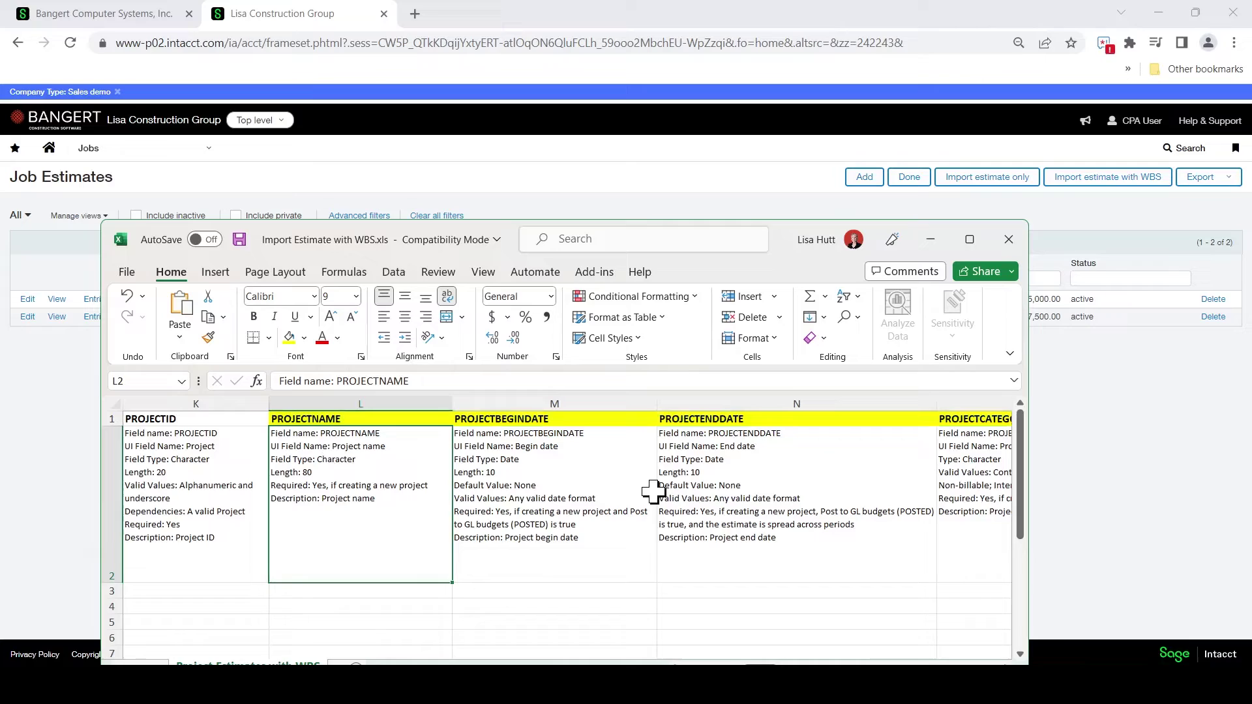
key("Left")
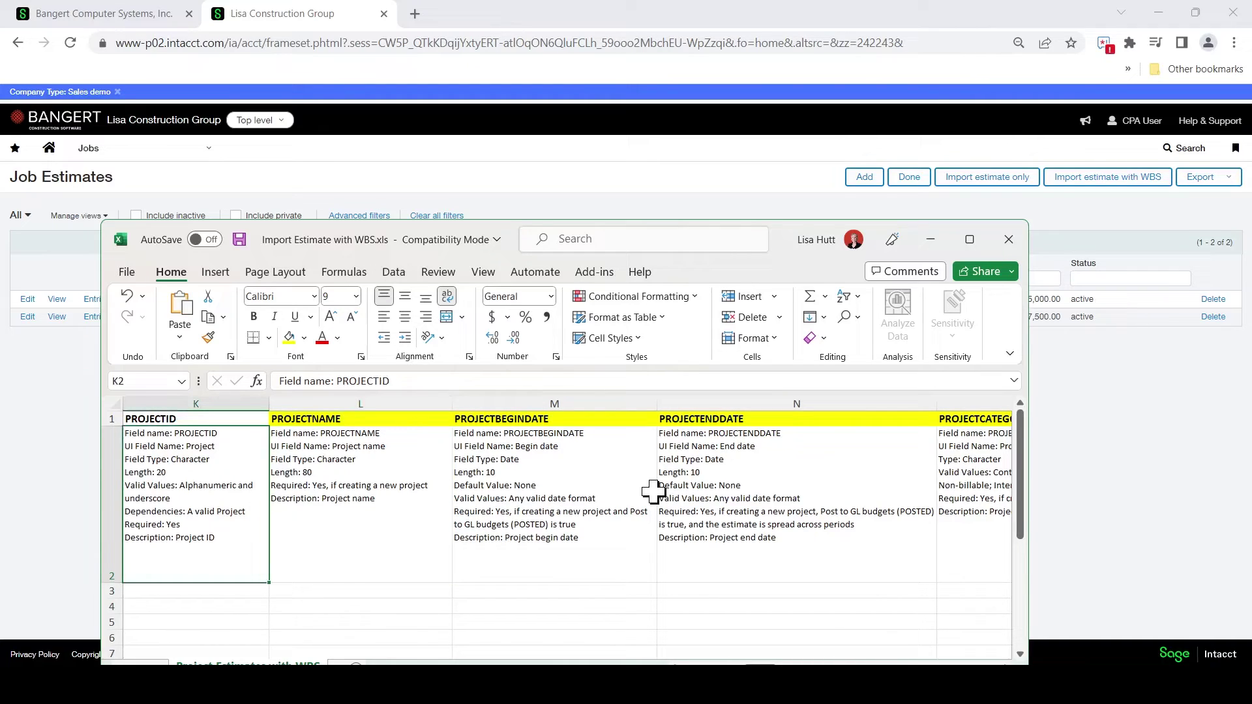
key("Left")
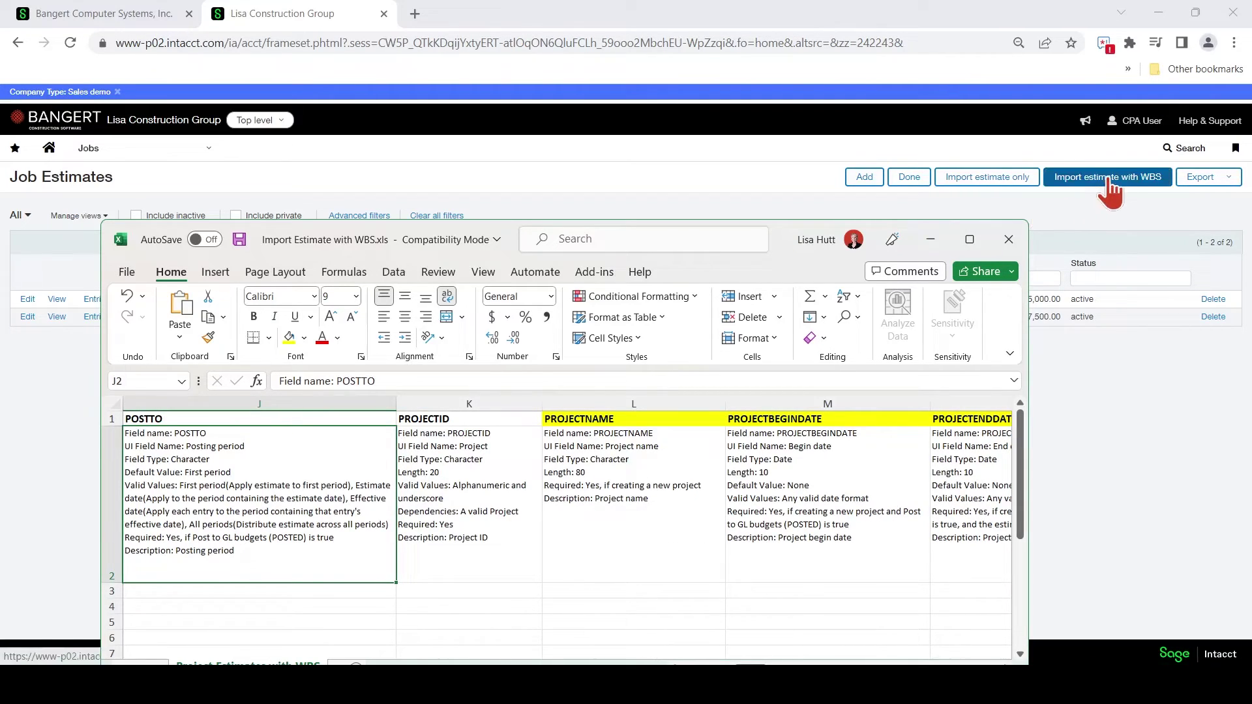
left_click(601, 451)
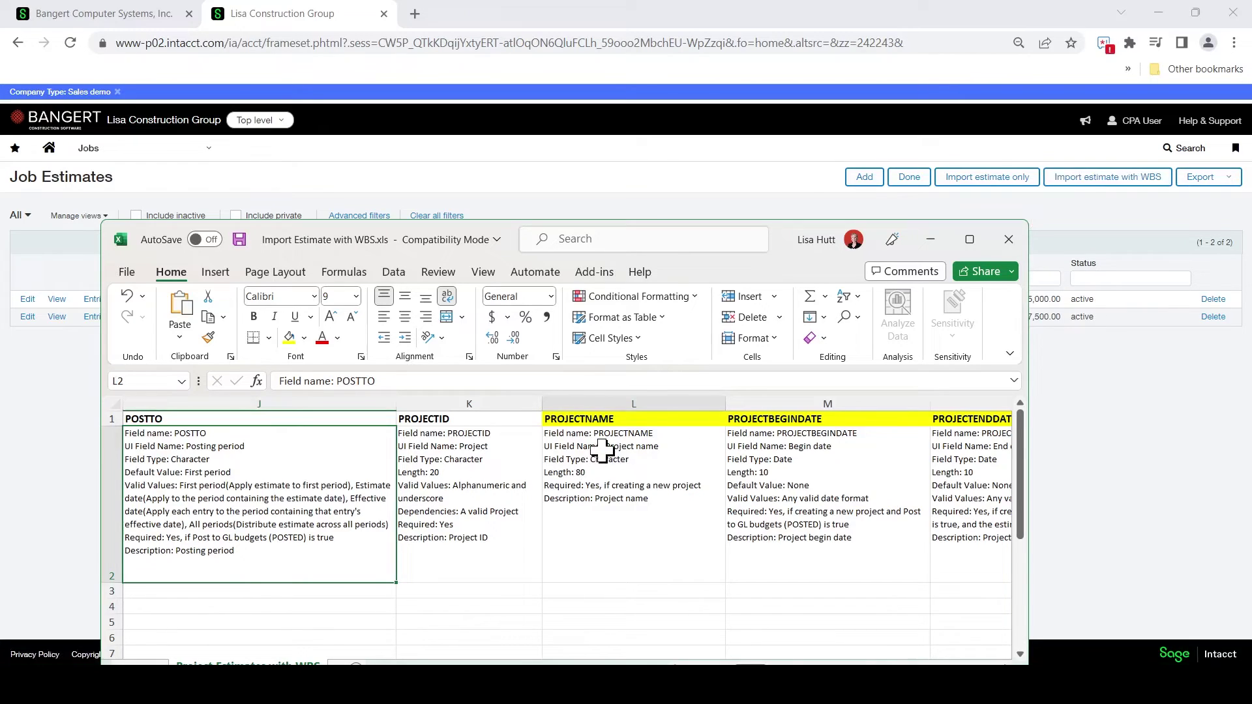
key("Up")
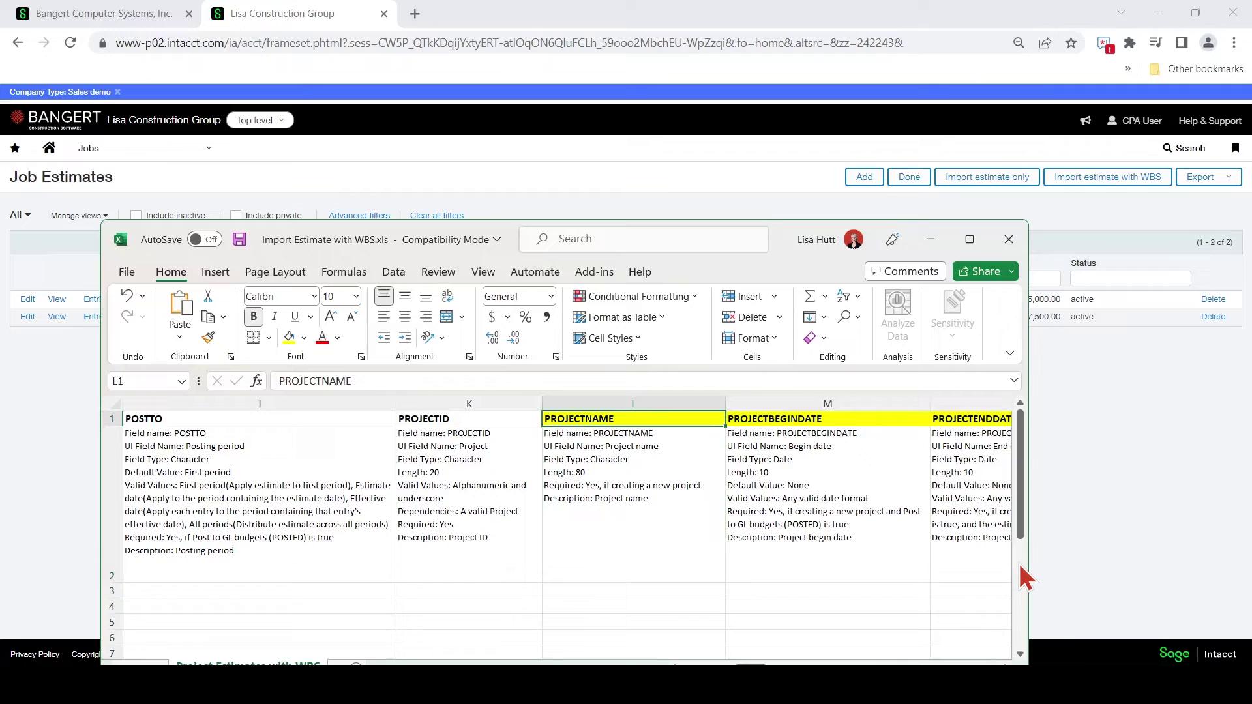
key("Right")
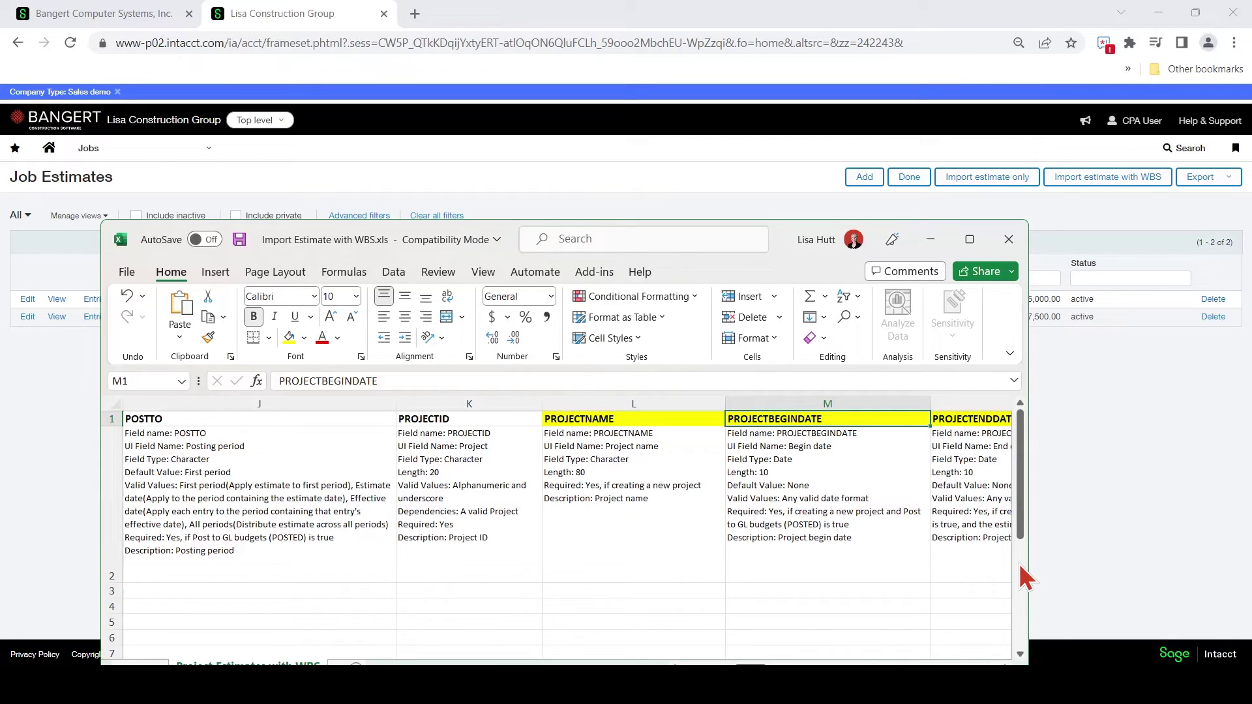
key("Right")
key("Right")
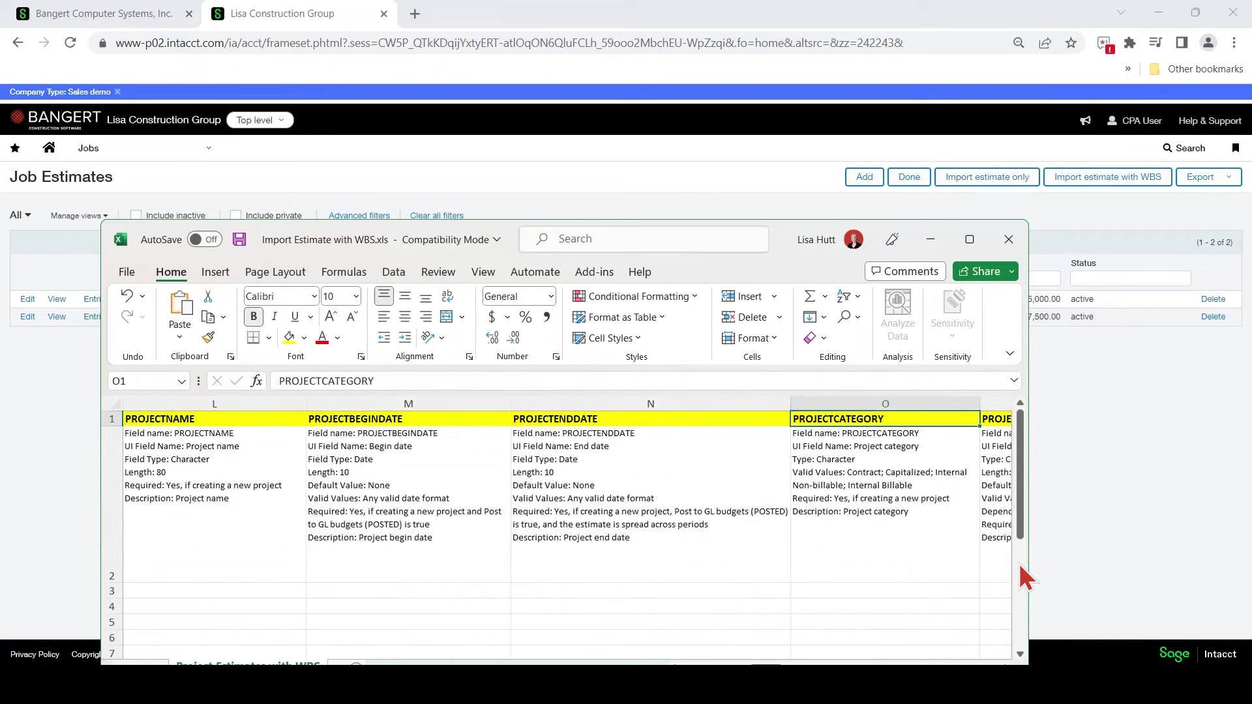
key("Right")
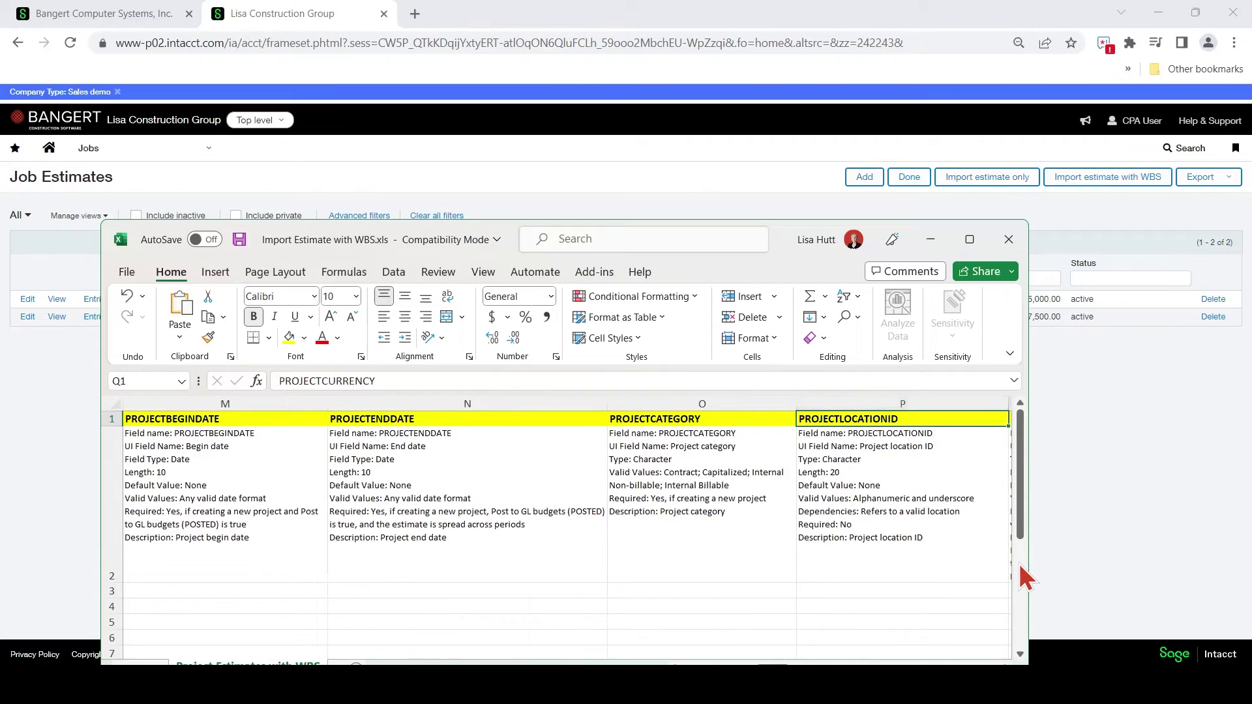
key("Right")
key("Left")
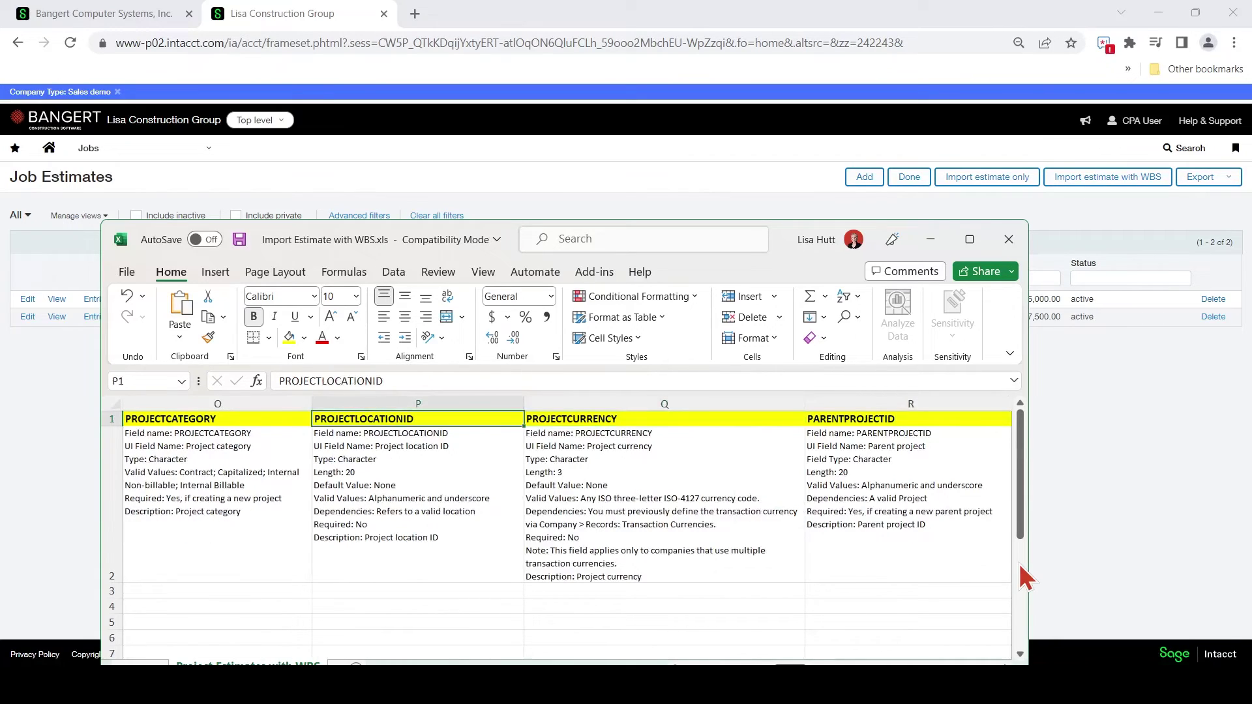
key("Right")
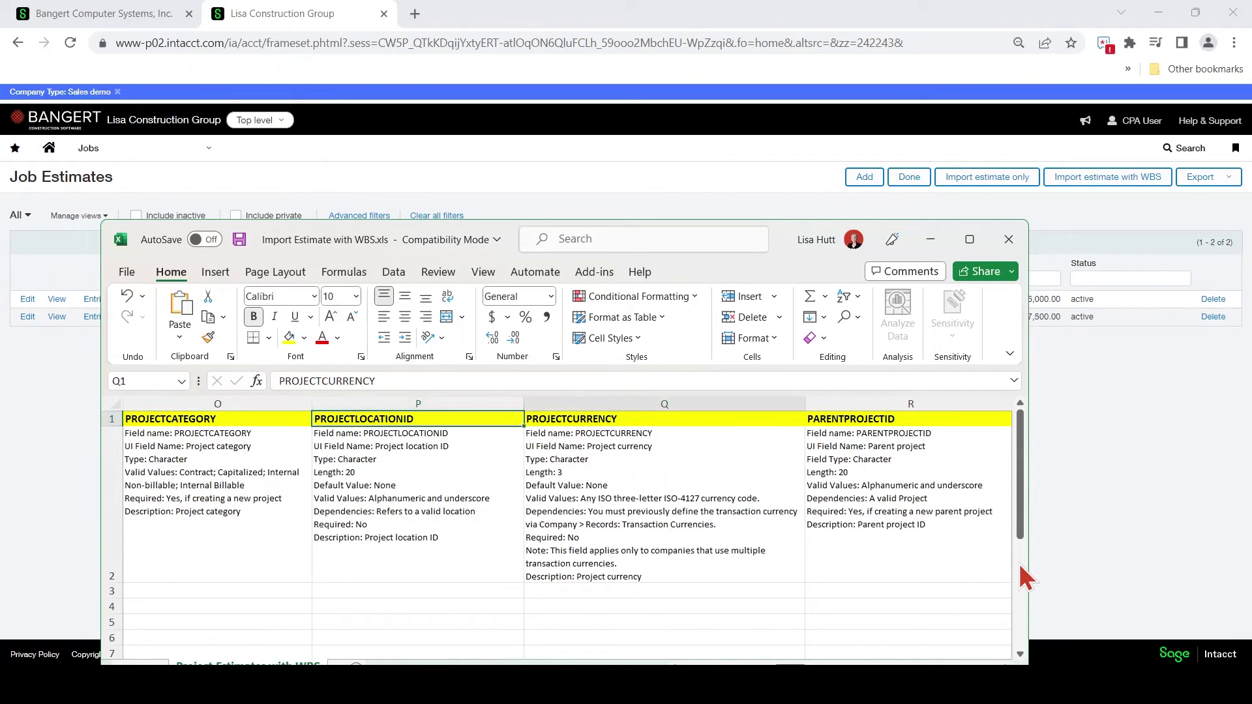
key("Right")
key("Right")
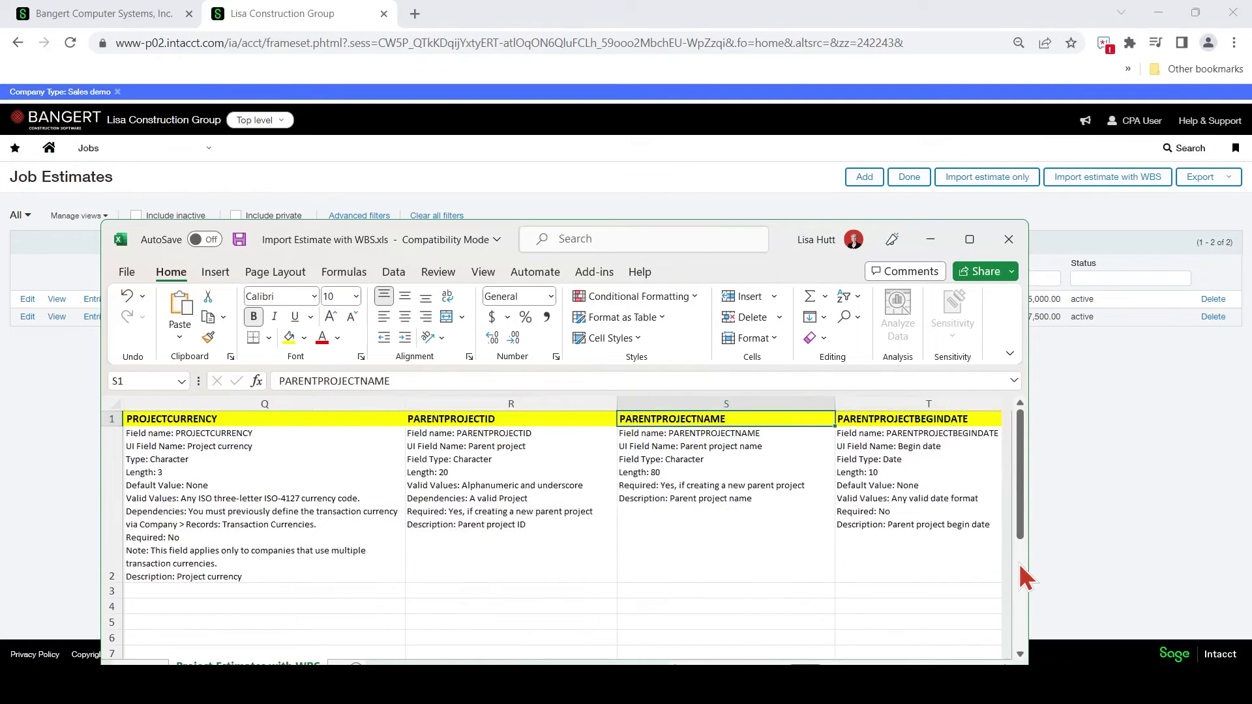
key("Right")
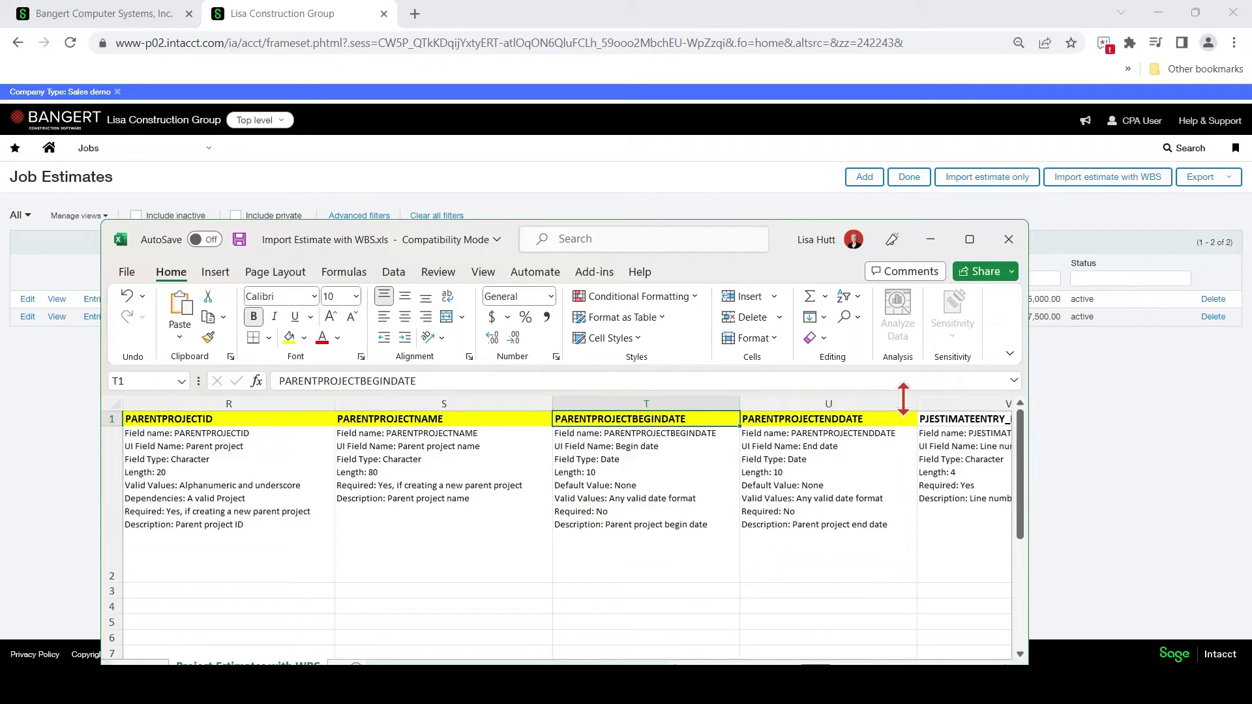
left_click(799, 545)
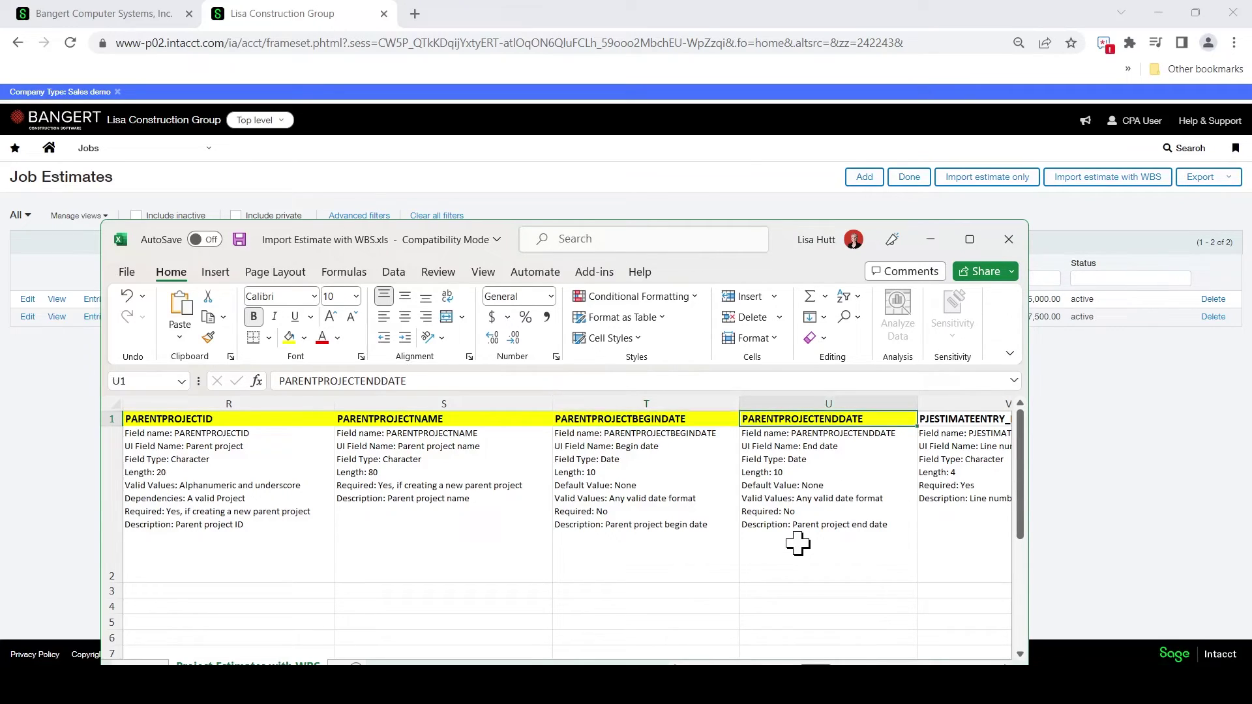
key("Right")
key("Left")
key("Left")
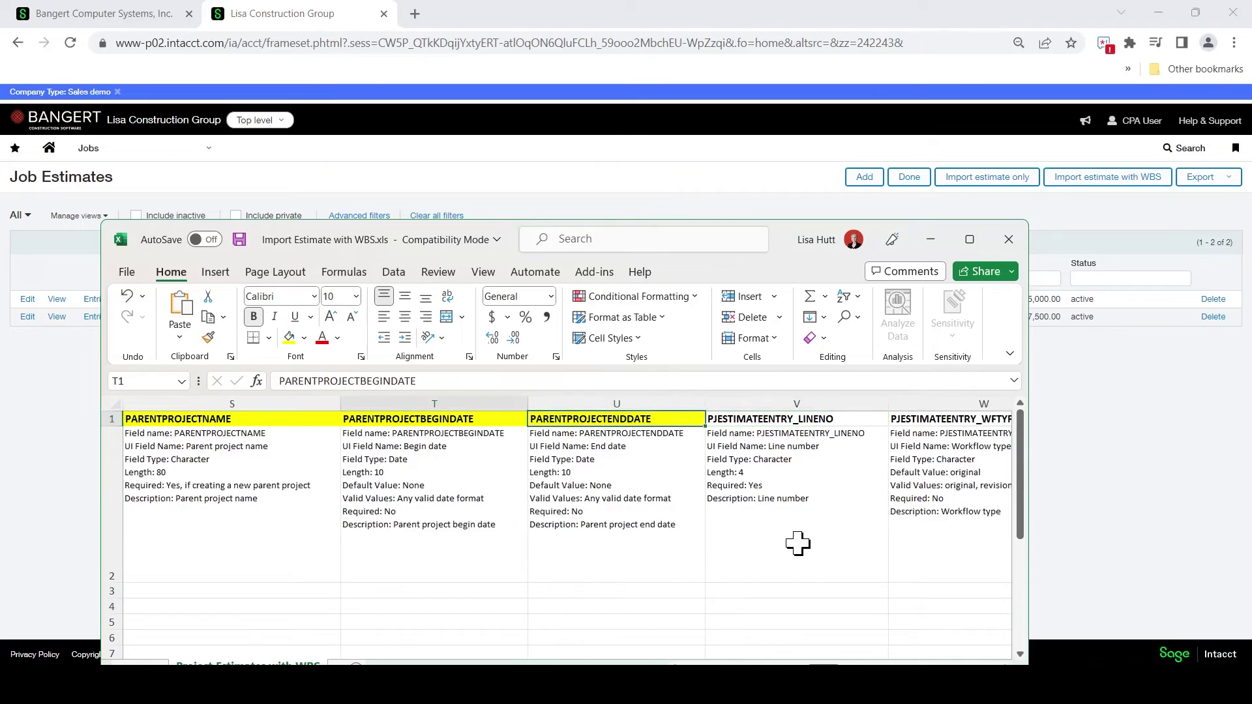
key("Right")
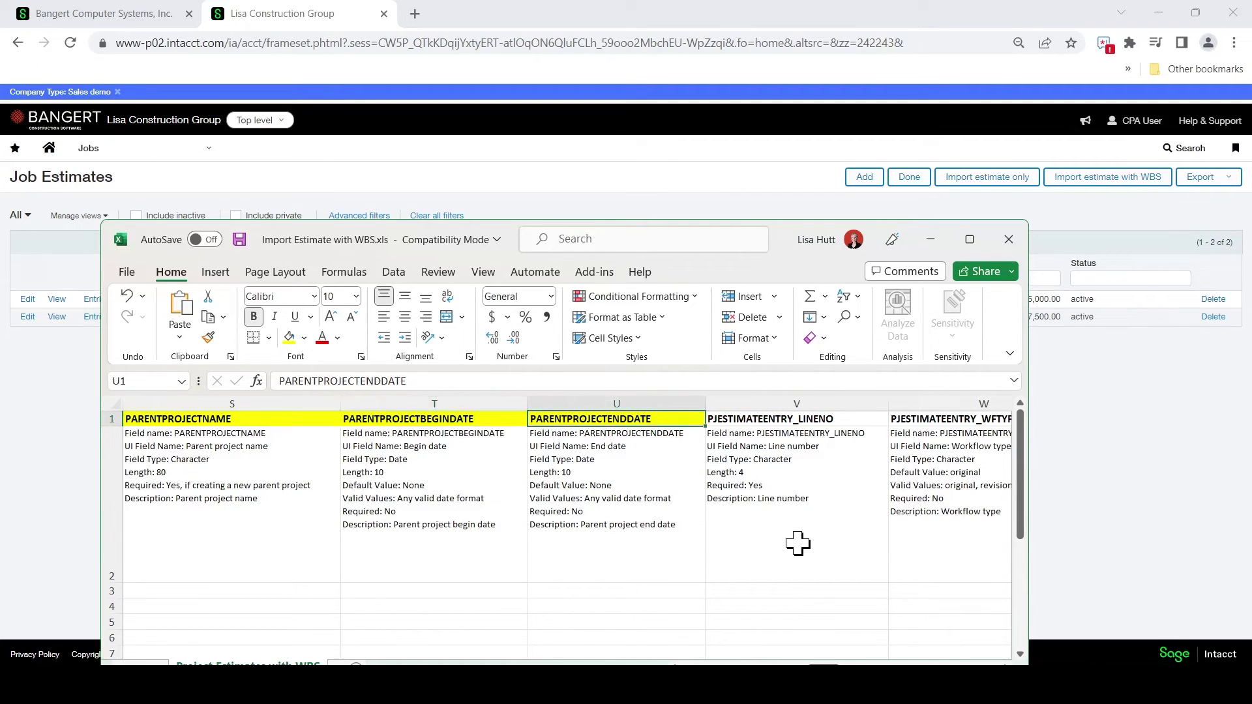
key("Left")
key("Left")
key("Left")
key("Left")
key("Left")
key("Left")
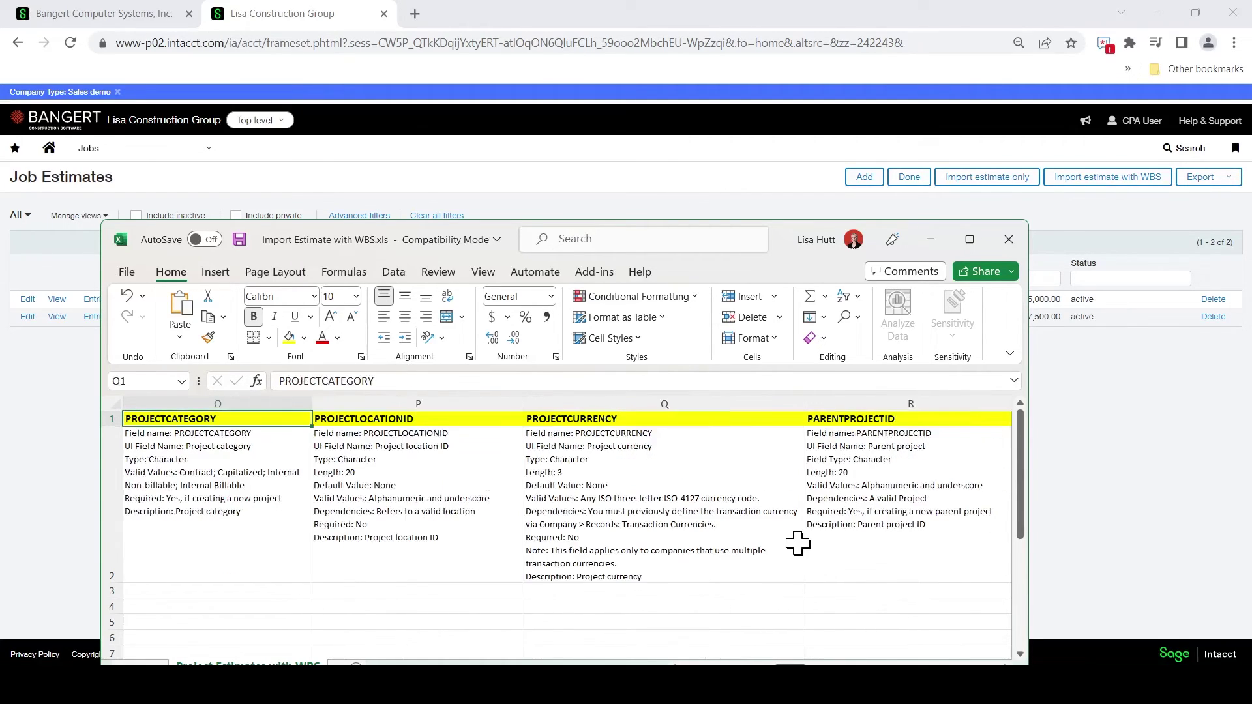
key("Left")
key("Left")
key("Left")
key("Left")
key("Left")
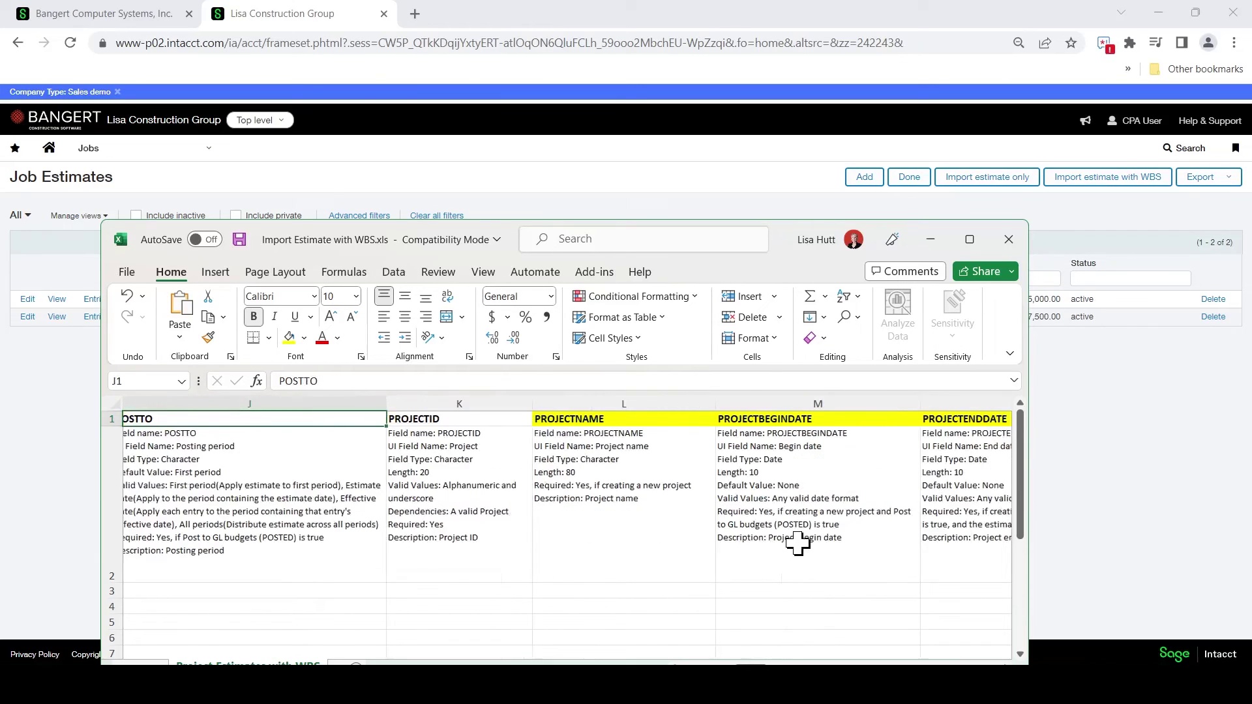